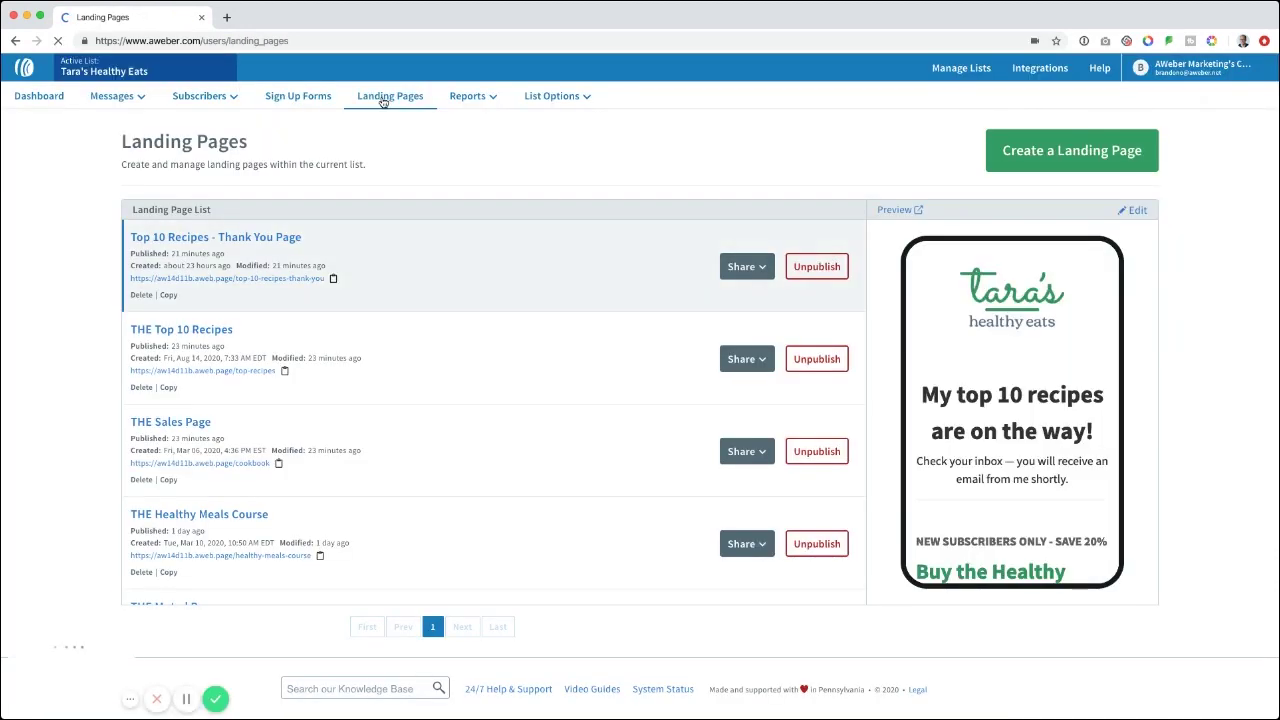
# - Open the landing page "THE Top 10 Recipes", examine its sign-up form's submission settings and tags, and save and exit
pyautogui.click(437, 368)
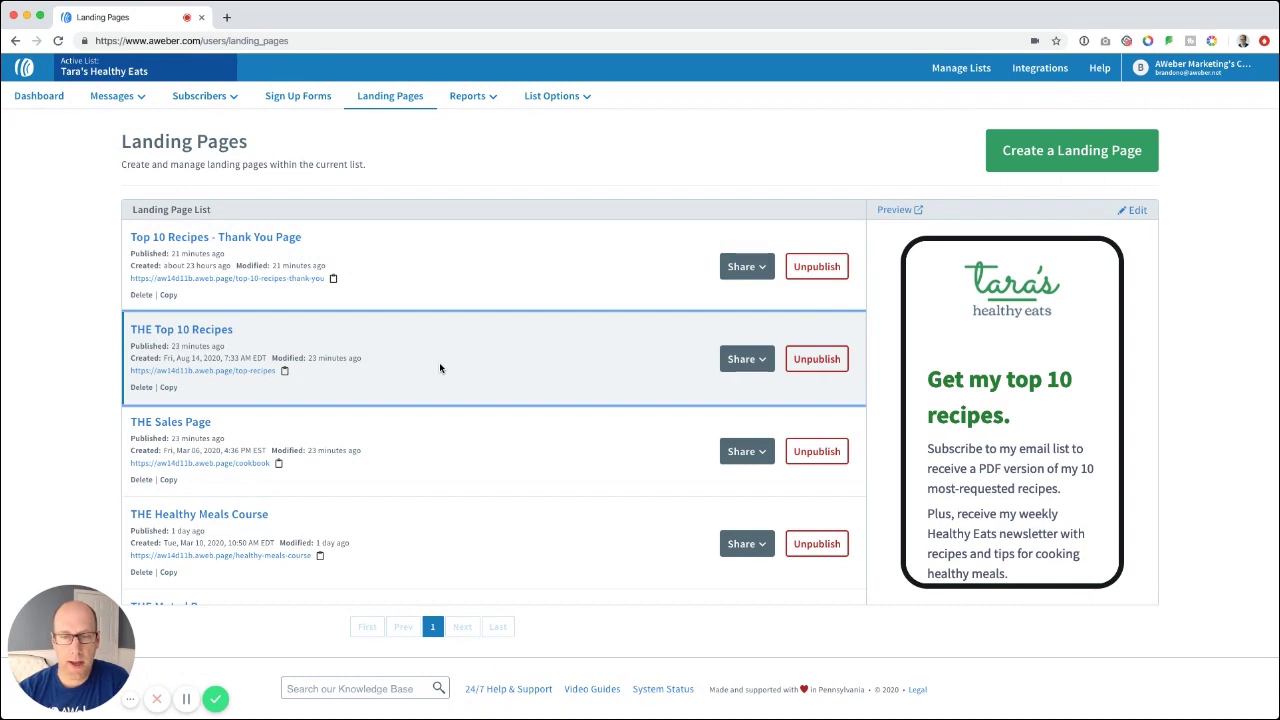
pyautogui.click(196, 335)
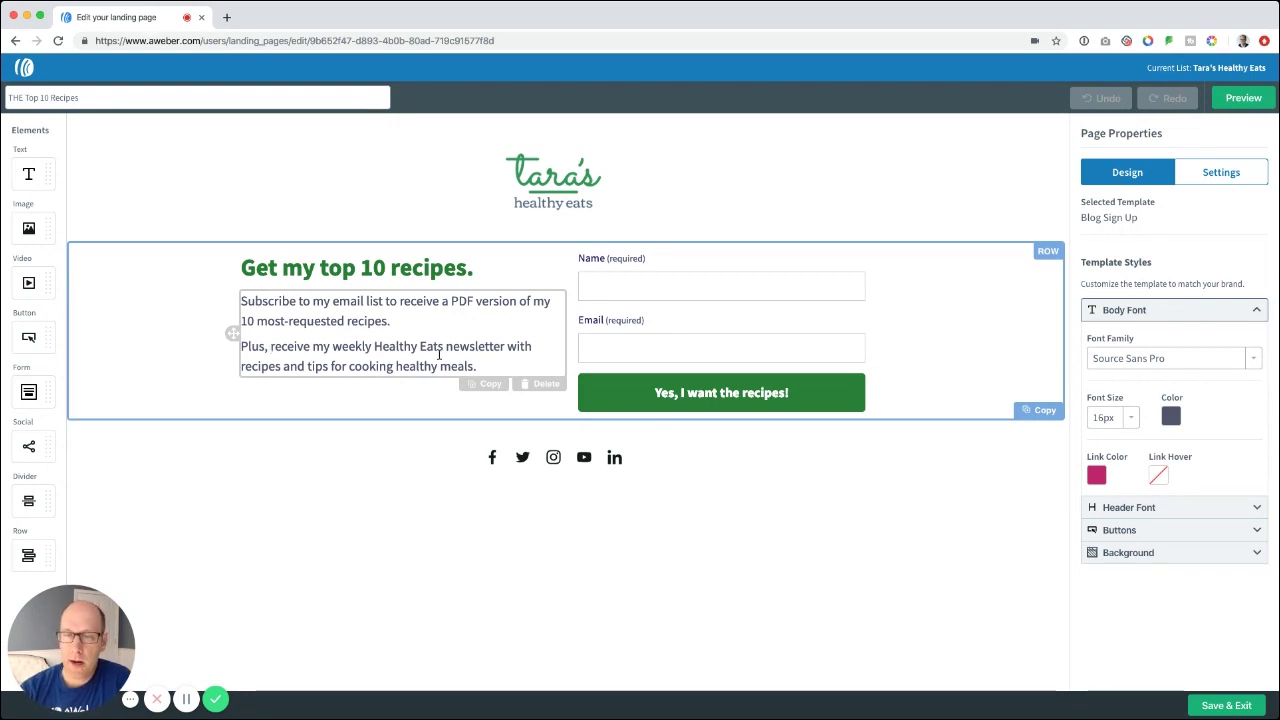
pyautogui.click(722, 325)
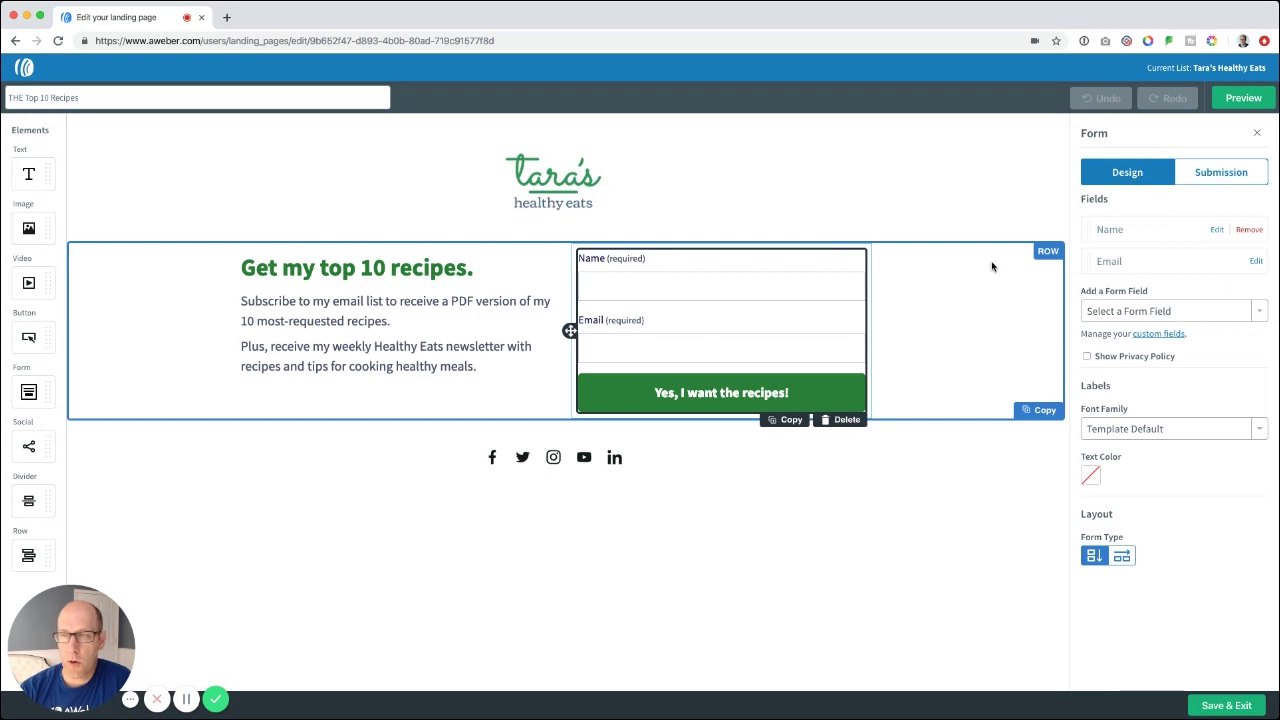
pyautogui.click(1221, 175)
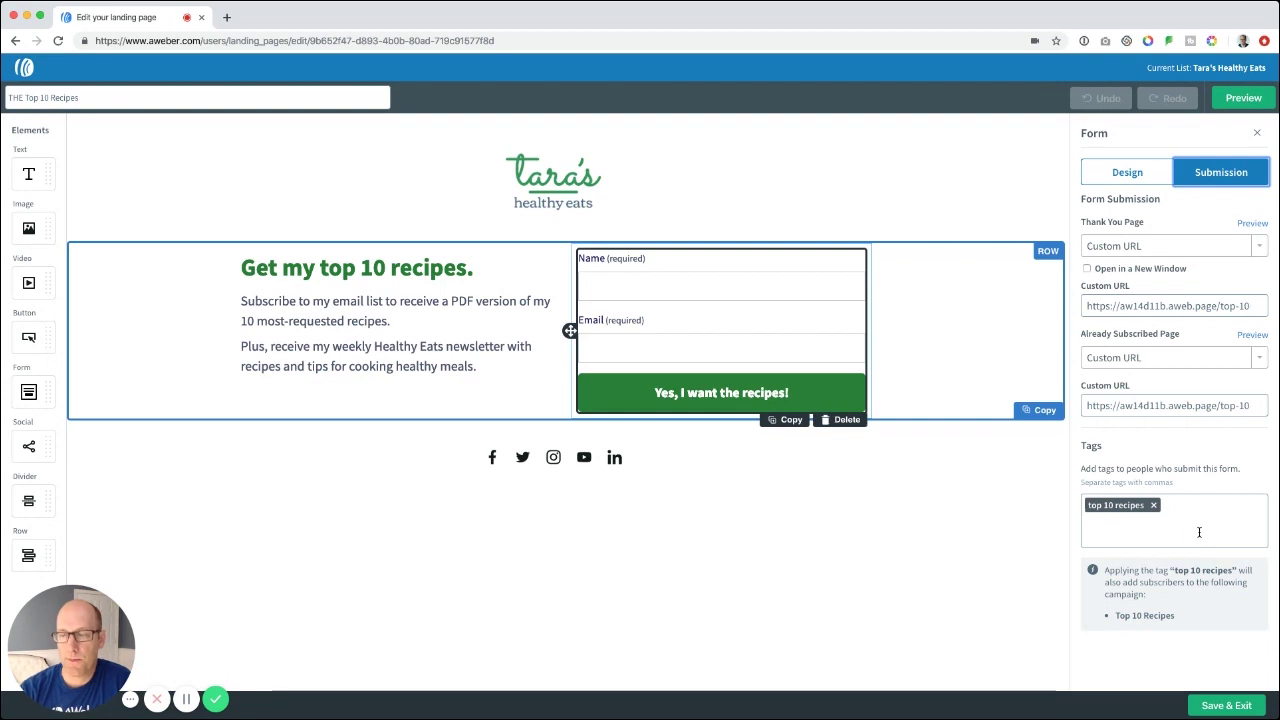
pyautogui.click(1224, 706)
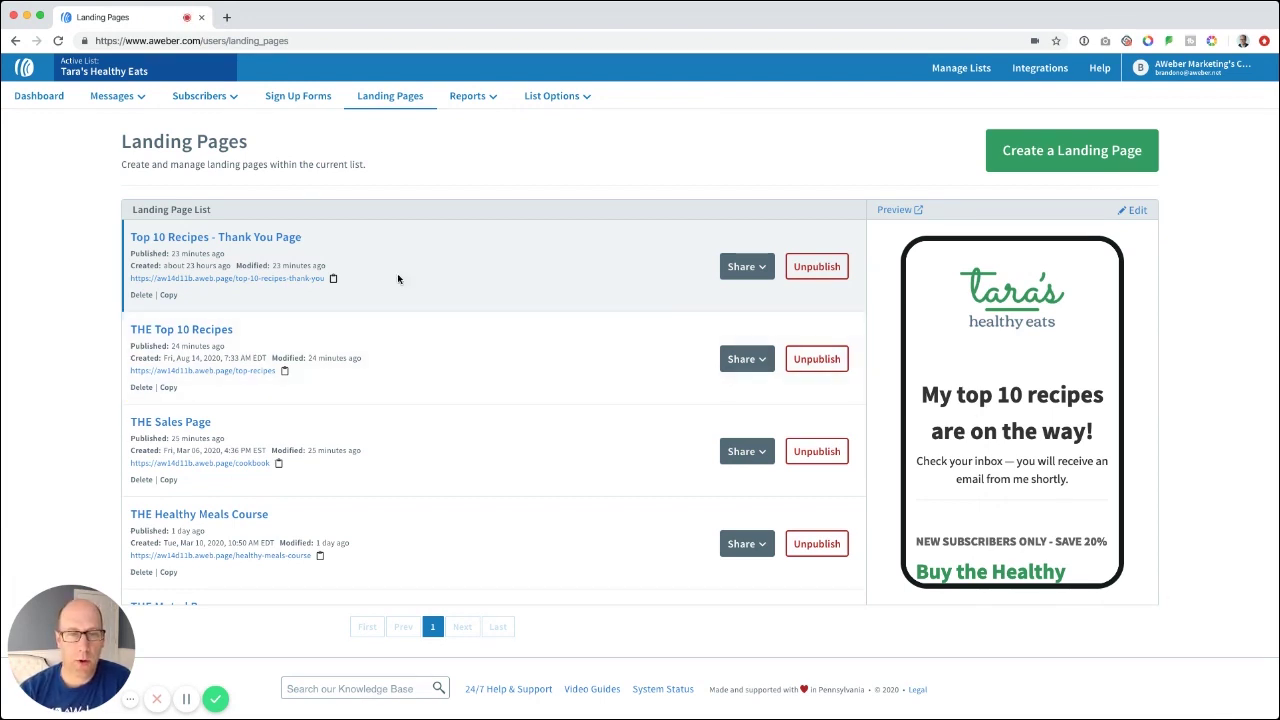
# - Open the landing page "Top 10 Recipes - Thank You Page", examine its heading and cookbook offer, and save and exit
pyautogui.click(242, 240)
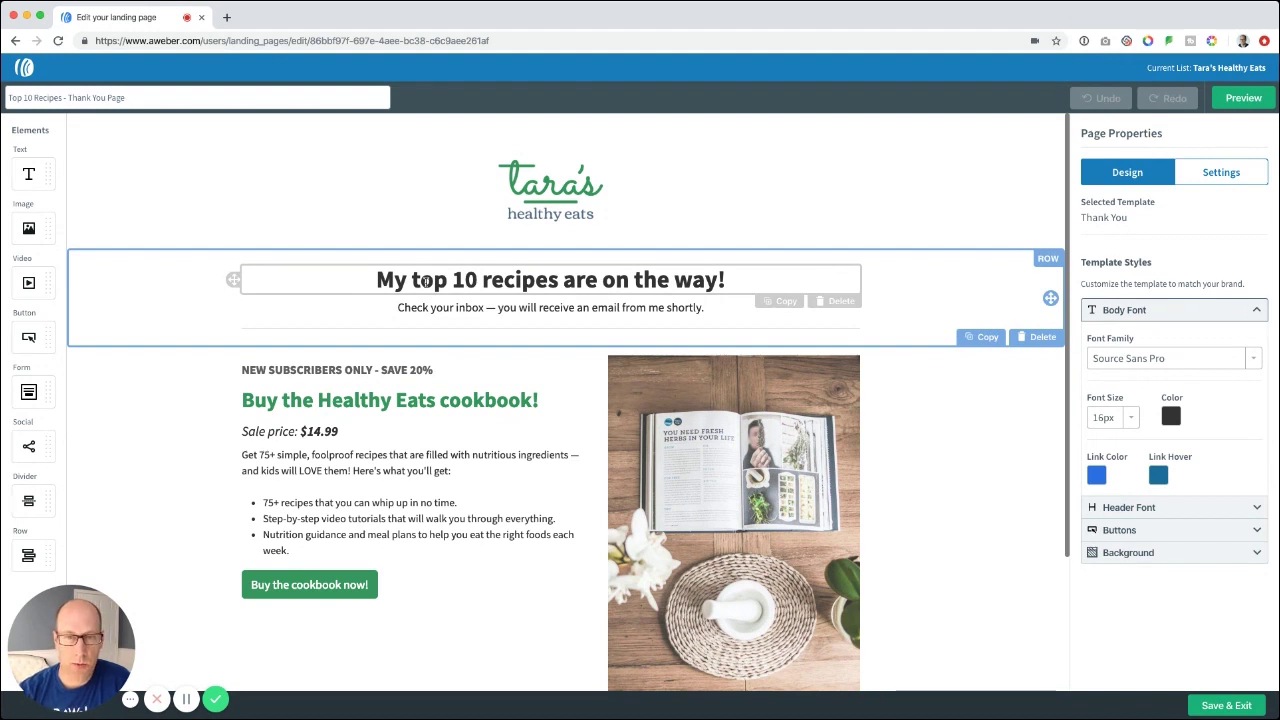
pyautogui.moveTo(378, 280); pyautogui.dragTo(736, 281)
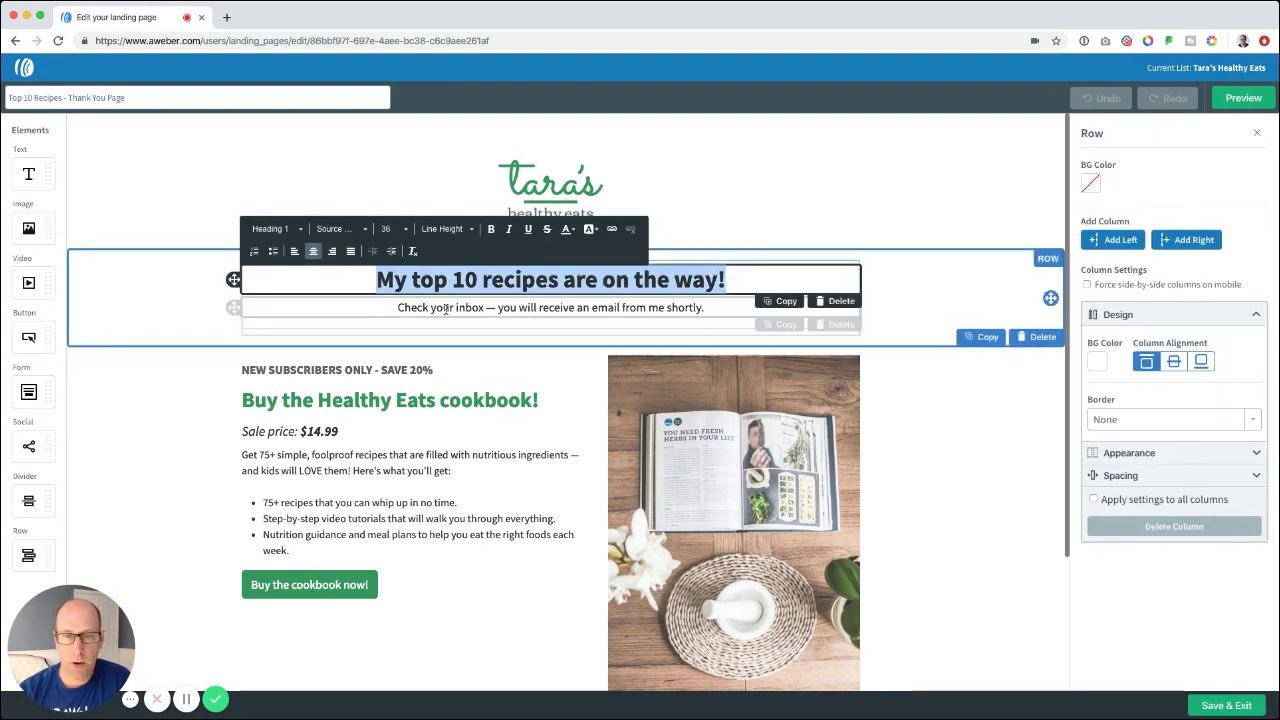
pyautogui.click(905, 414)
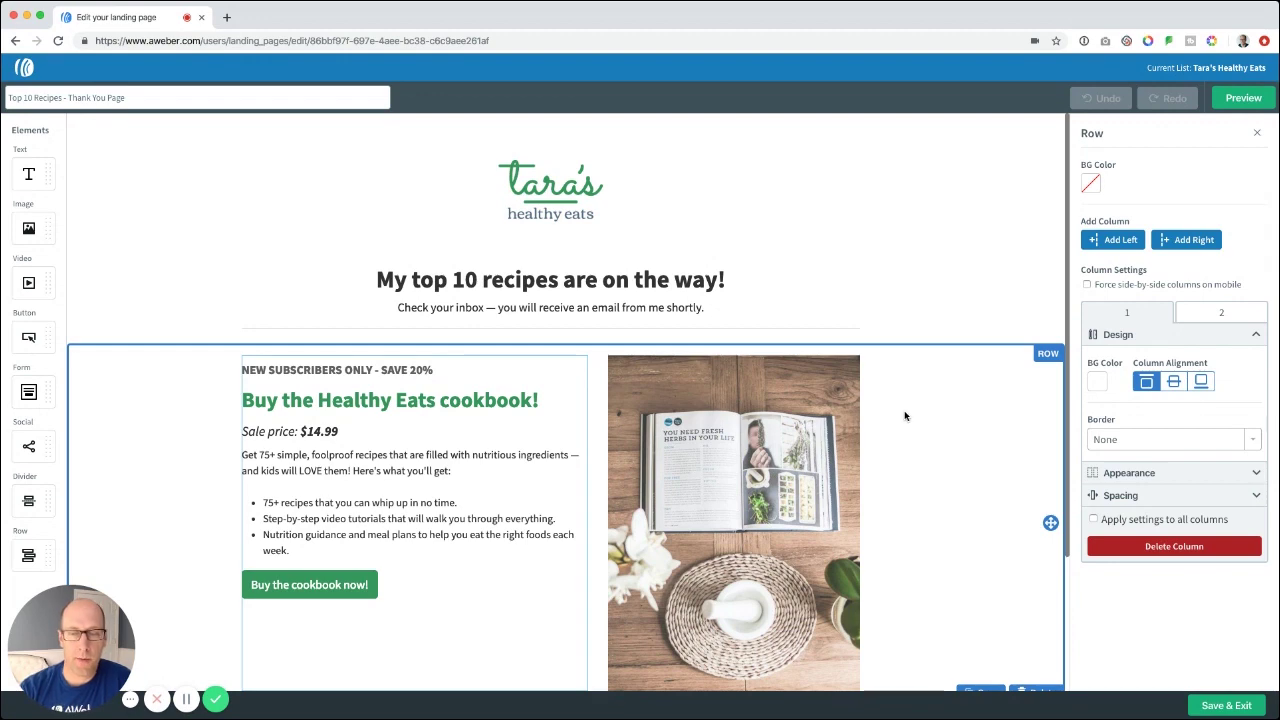
pyautogui.scroll(-1, 902, 430)
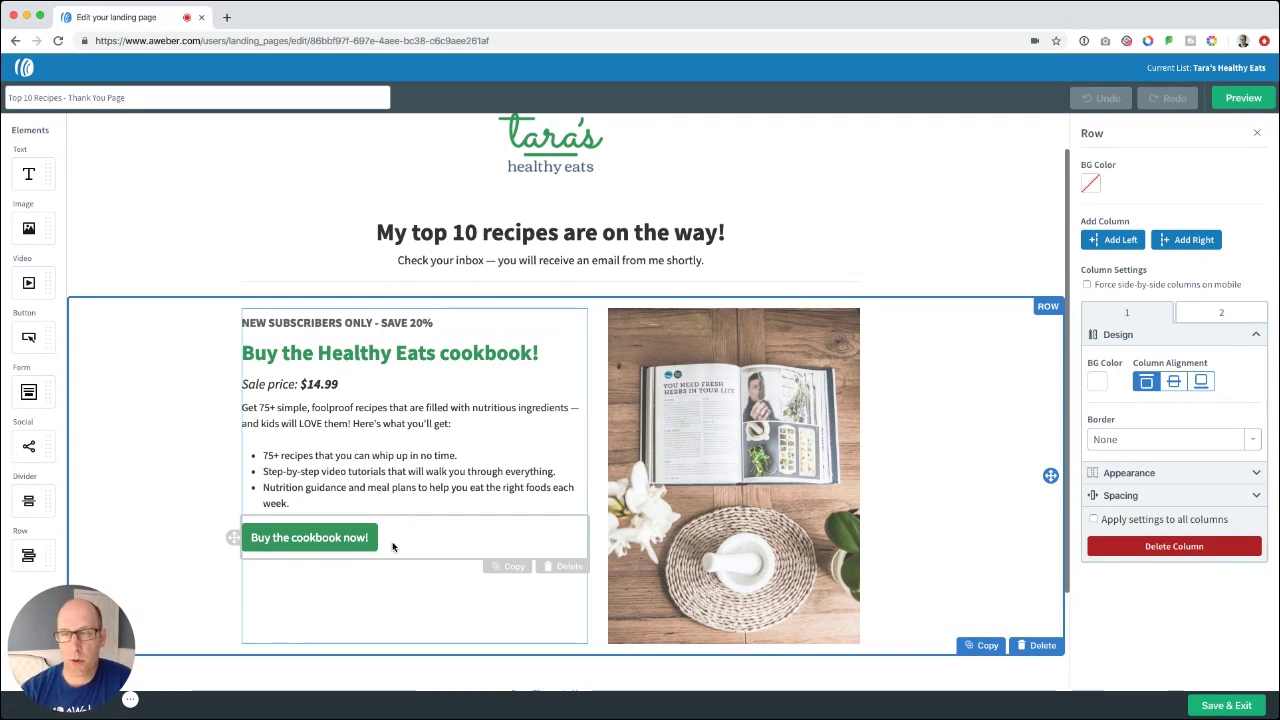
pyautogui.click(1222, 707)
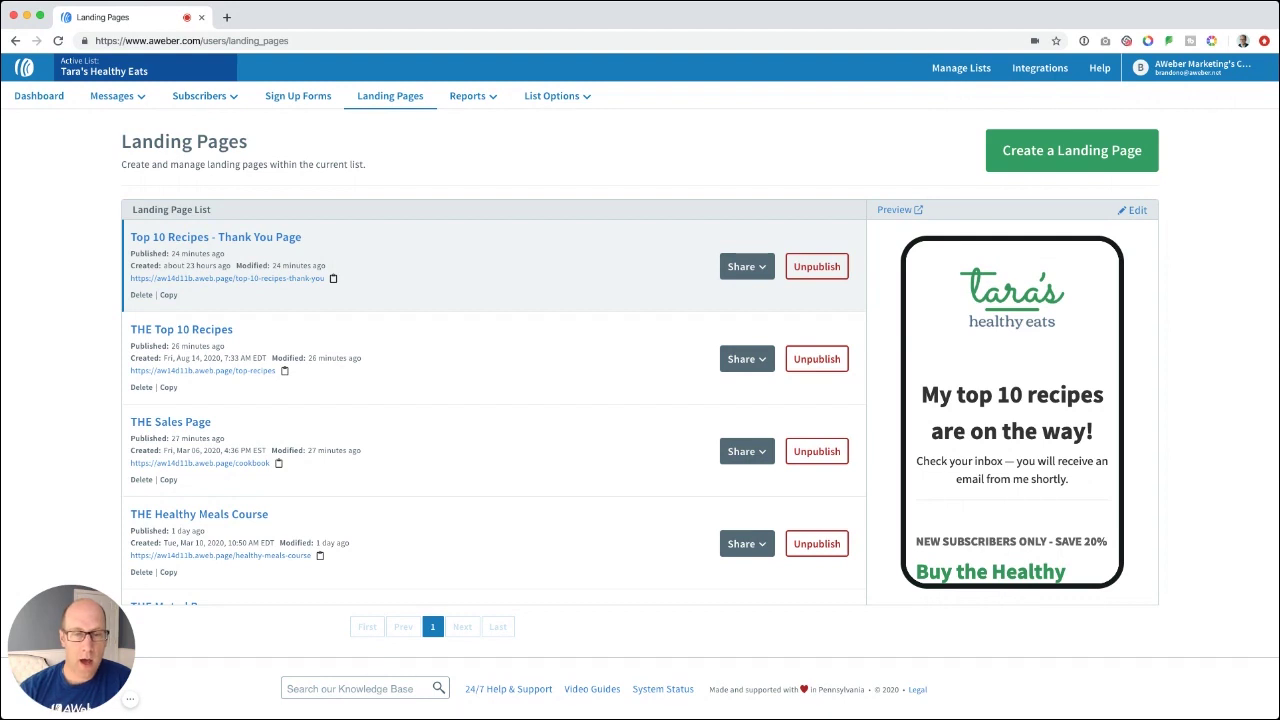
# - Open the landing page "THE Sales Page", examine its cookbook offer from the header down to the footer, and save and exit
pyautogui.click(440, 436)
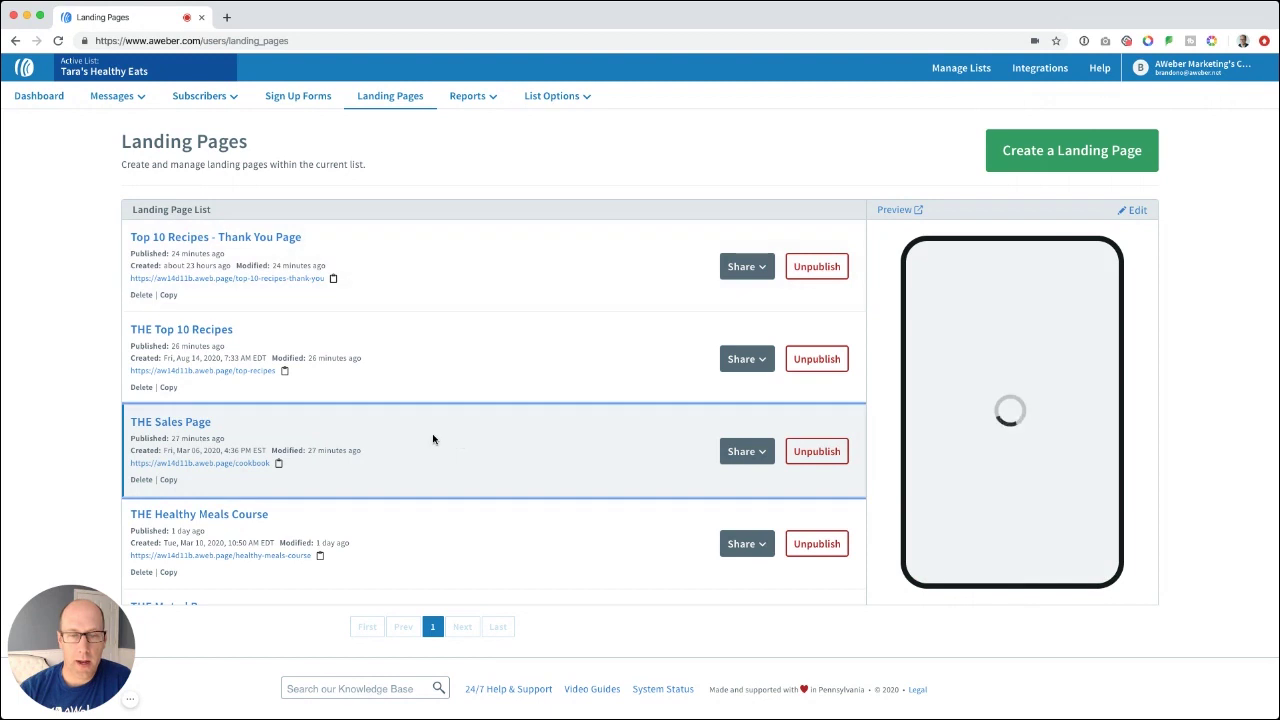
pyautogui.click(175, 424)
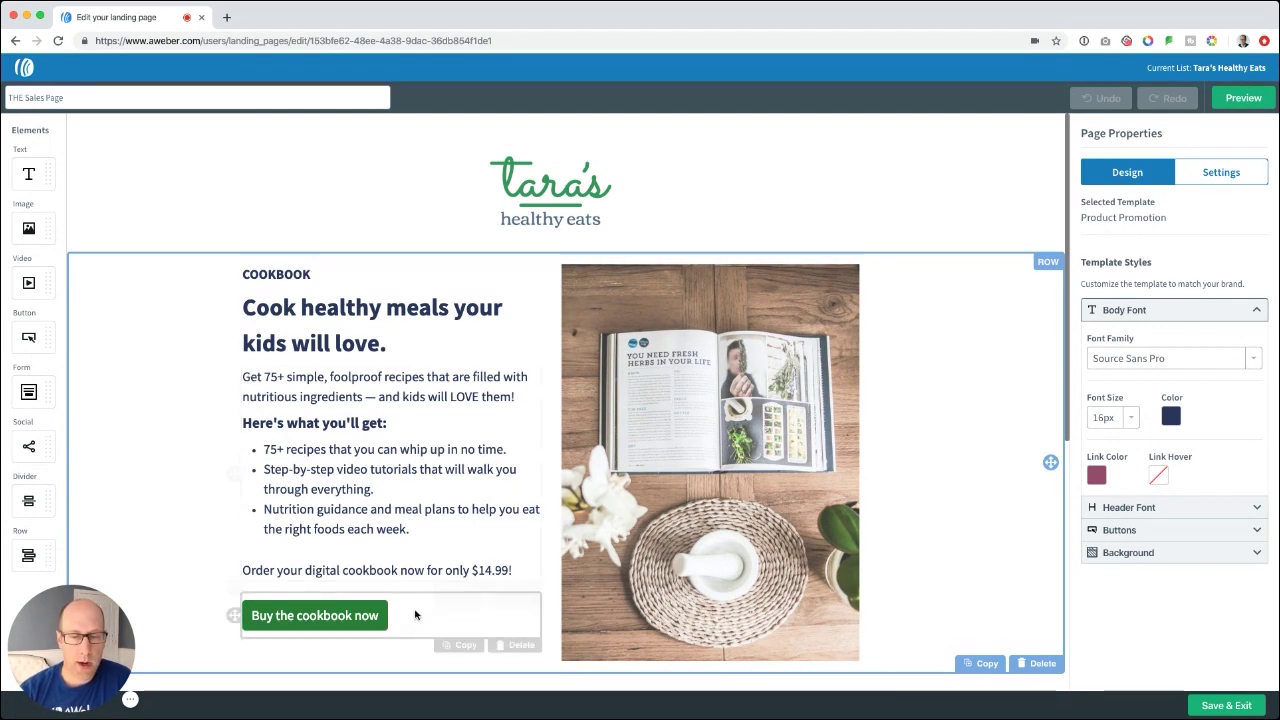
pyautogui.scroll(-2, 412, 617)
pyautogui.scroll(-10, 412, 615)
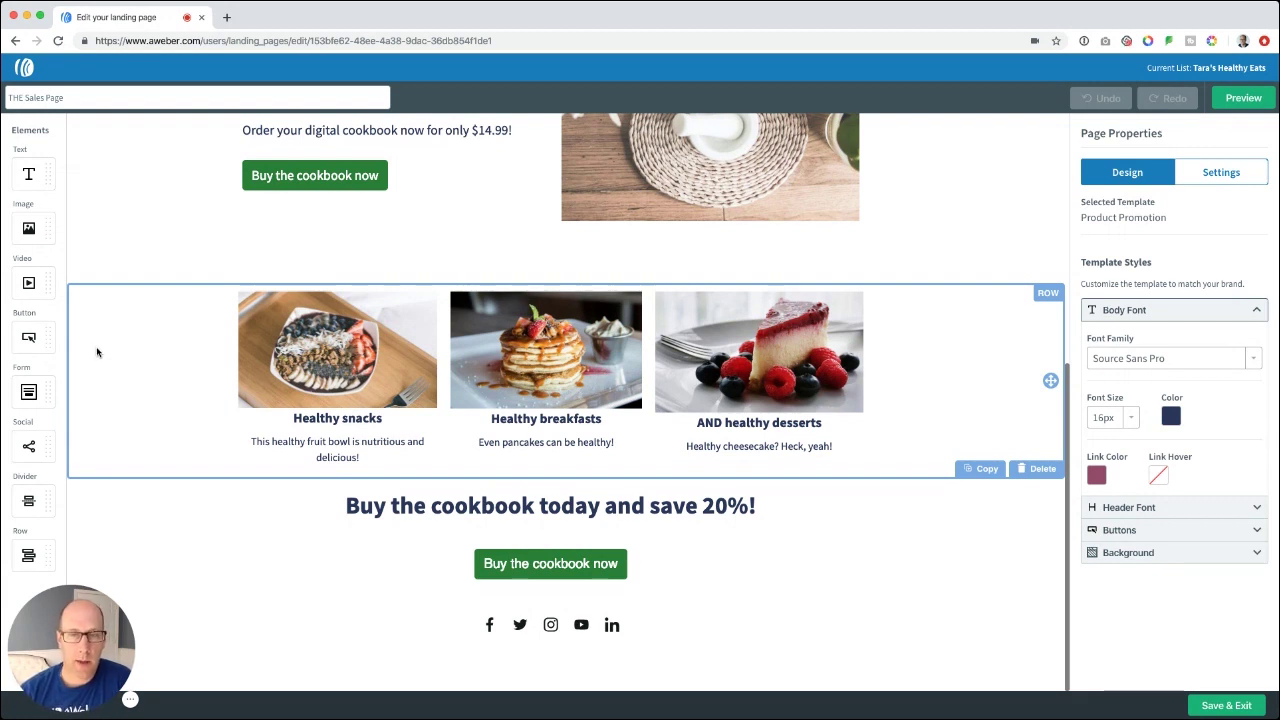
pyautogui.scroll(2, 106, 367)
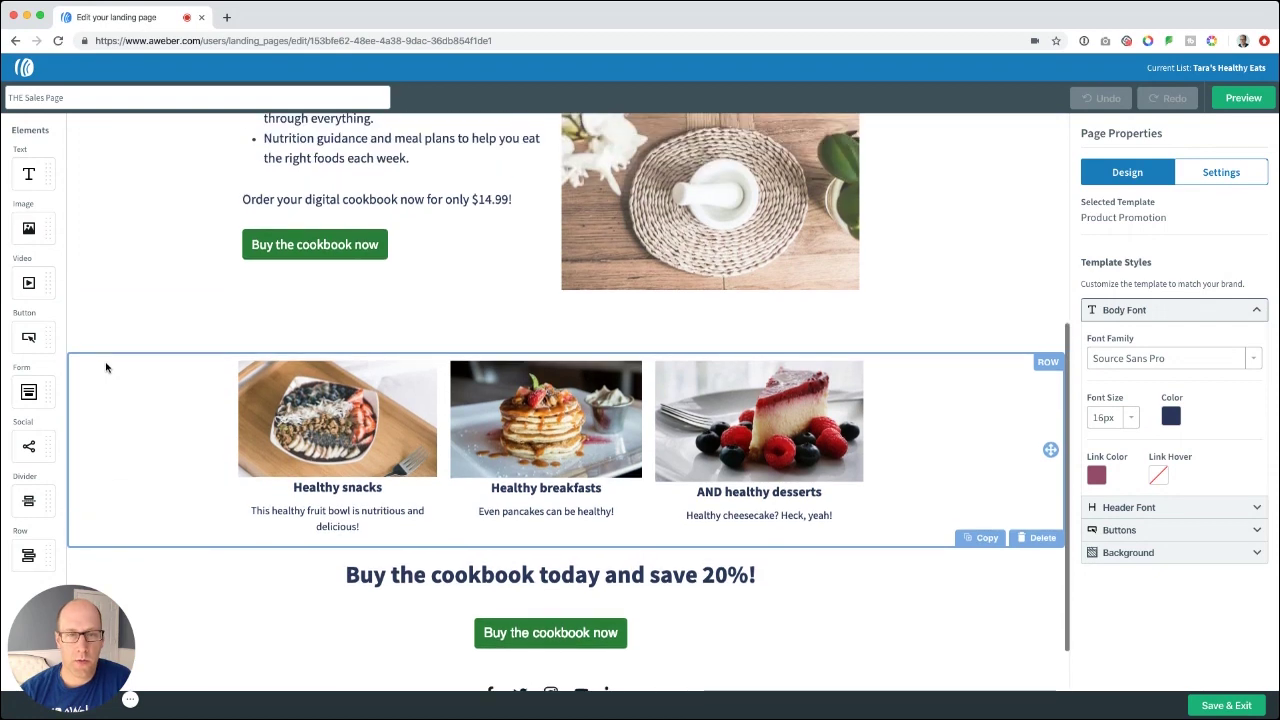
pyautogui.scroll(-2, 406, 240)
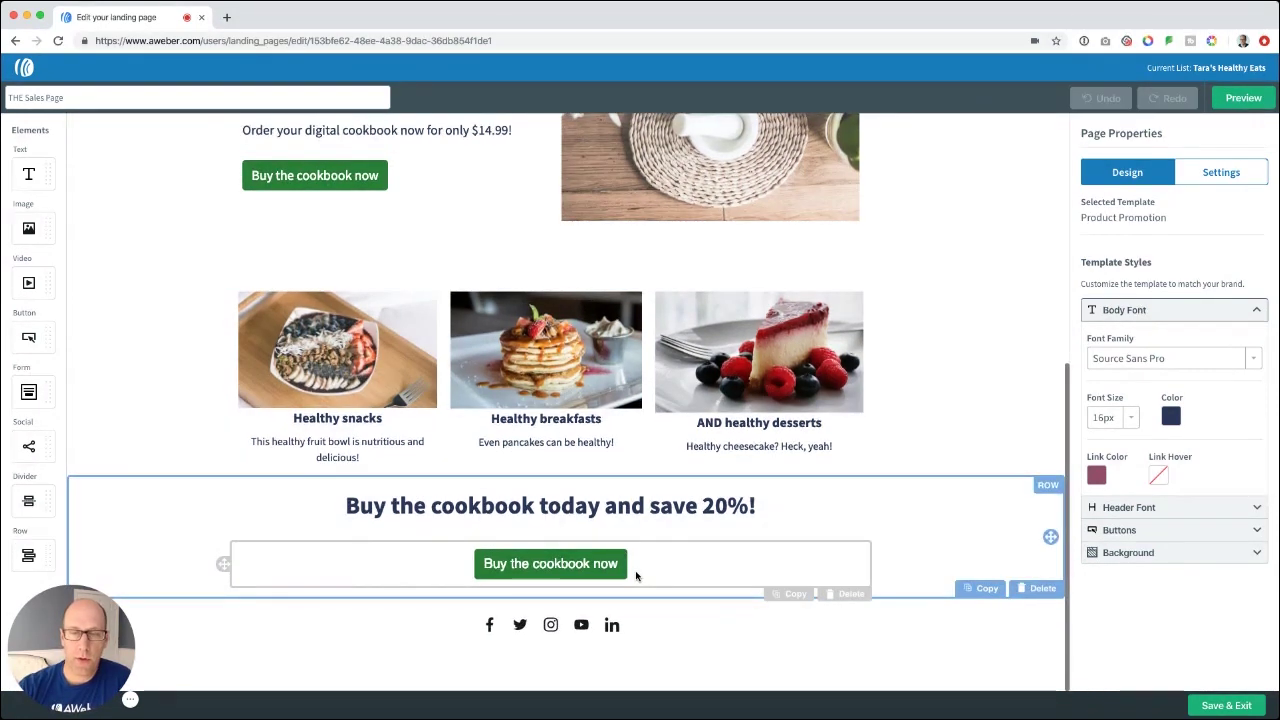
pyautogui.scroll(3, 196, 402)
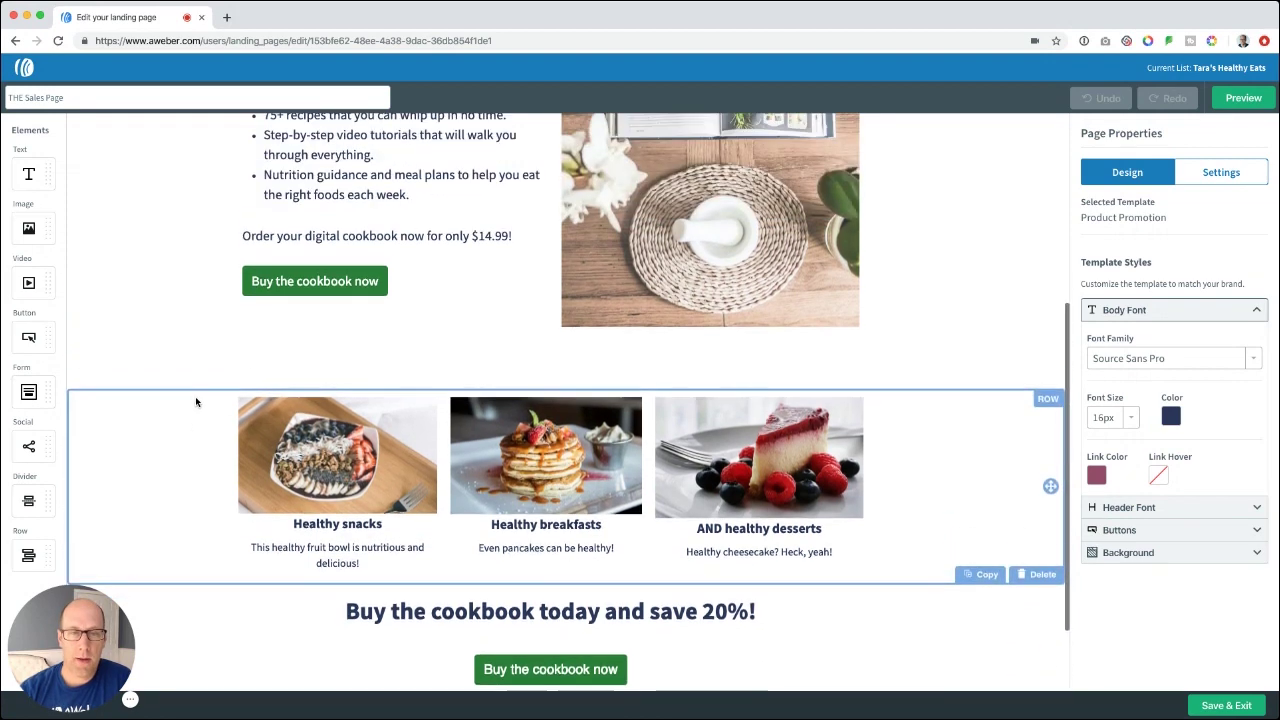
pyautogui.scroll(3, 196, 402)
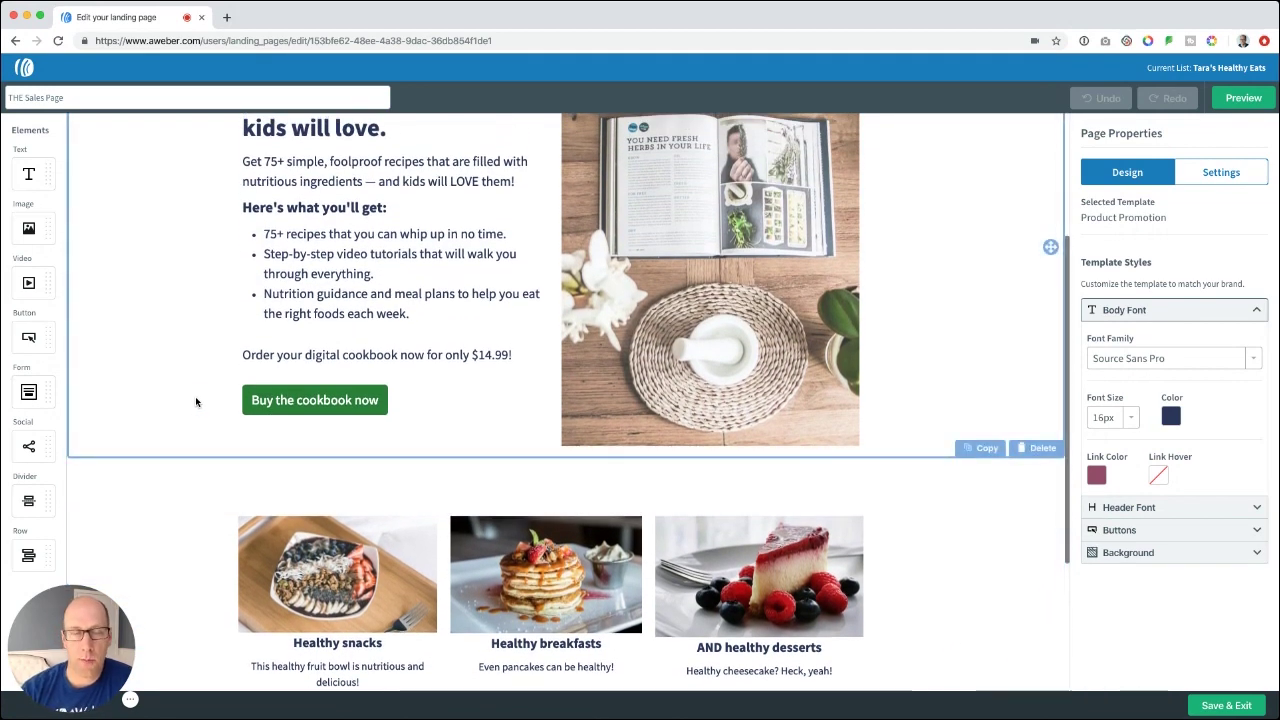
pyautogui.scroll(5, 195, 400)
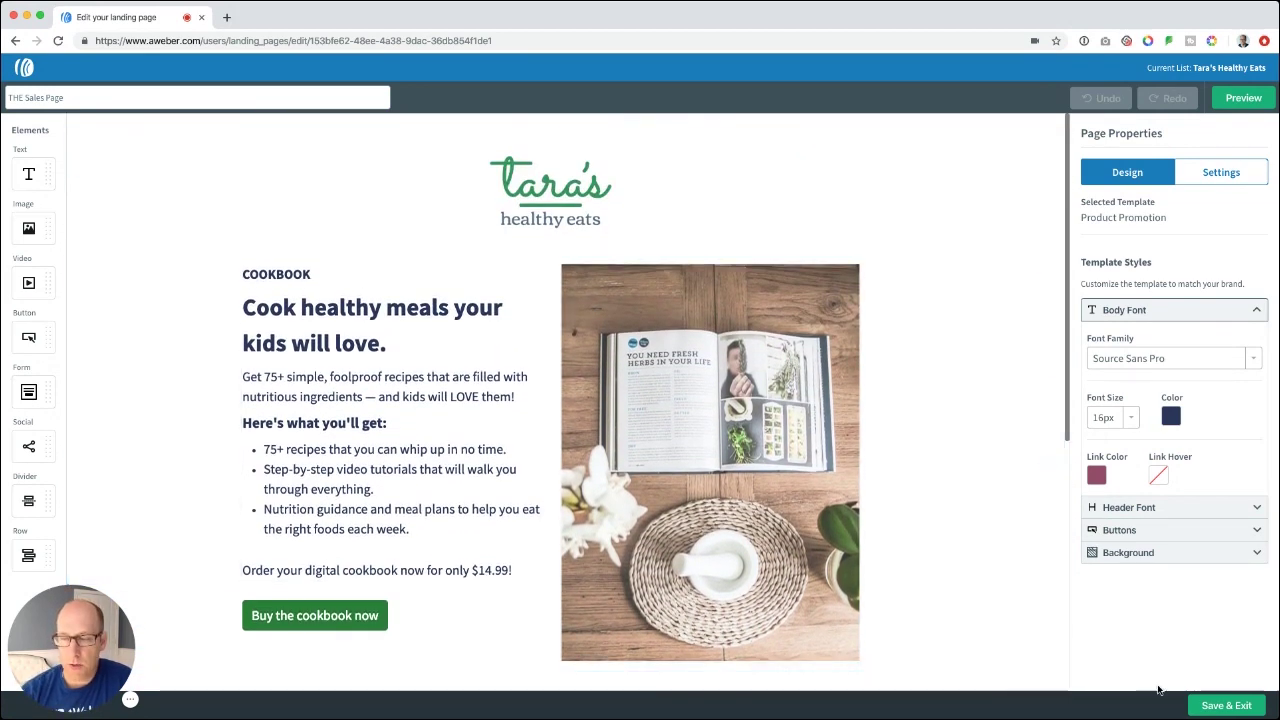
pyautogui.click(1212, 705)
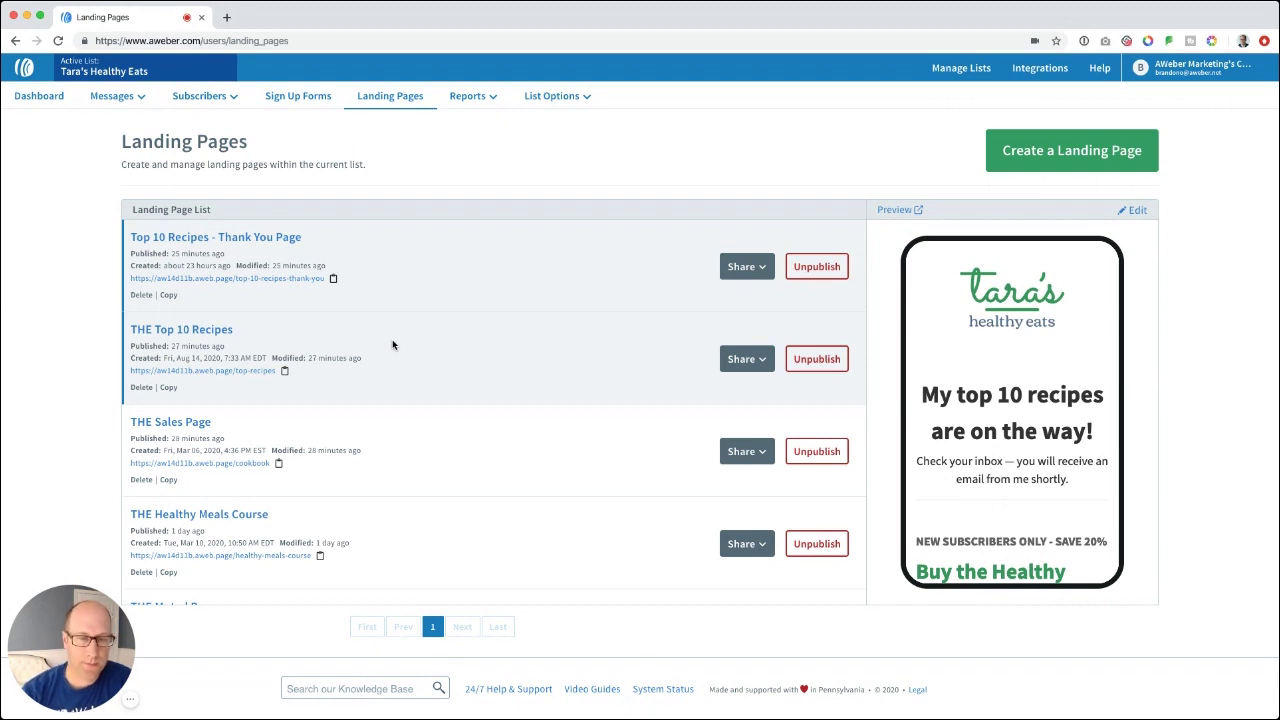
# - Preview THE Sales Page in the landing page list, and open the "Top 10 Recipes" campaign for editing
pyautogui.click(407, 423)
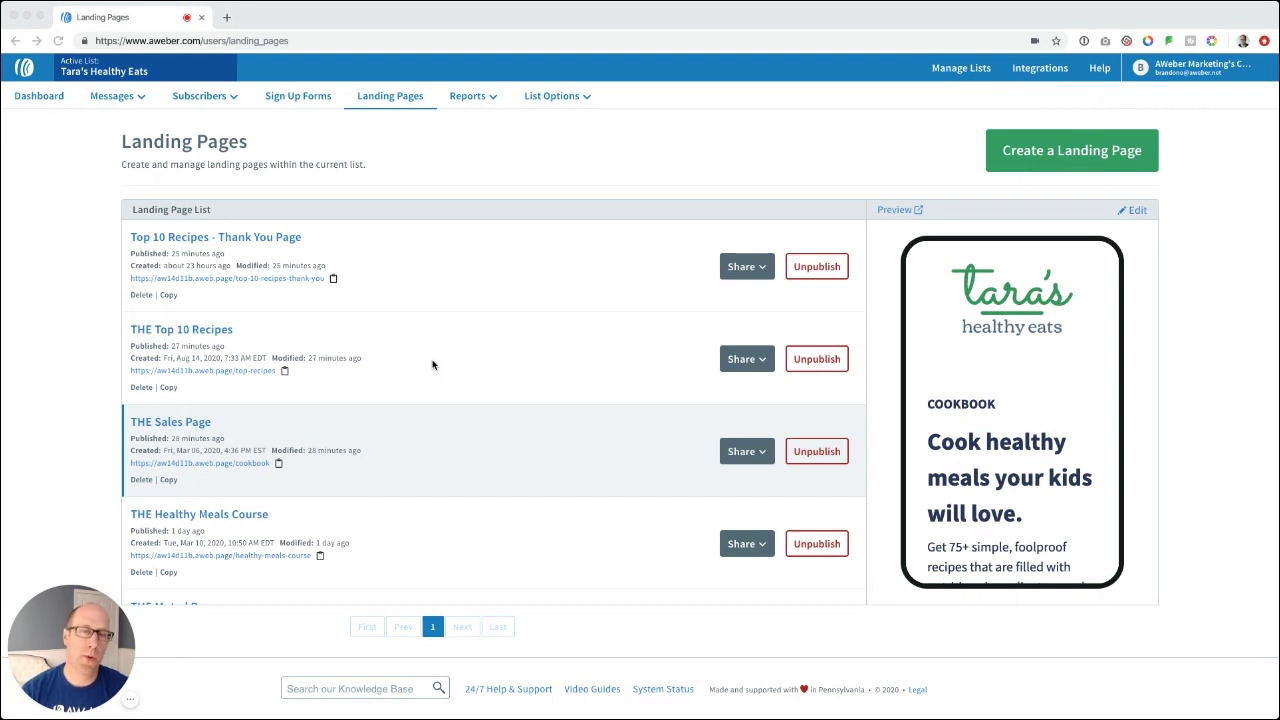
pyautogui.click(345, 190)
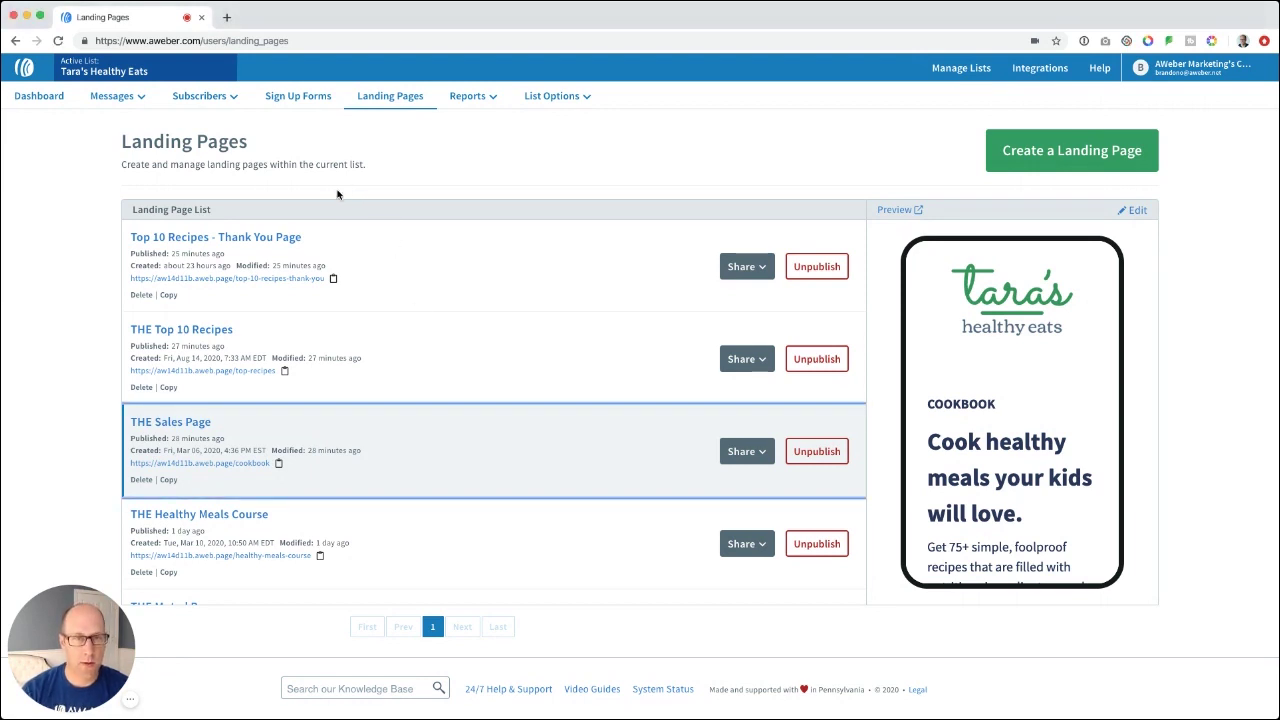
pyautogui.click(129, 101)
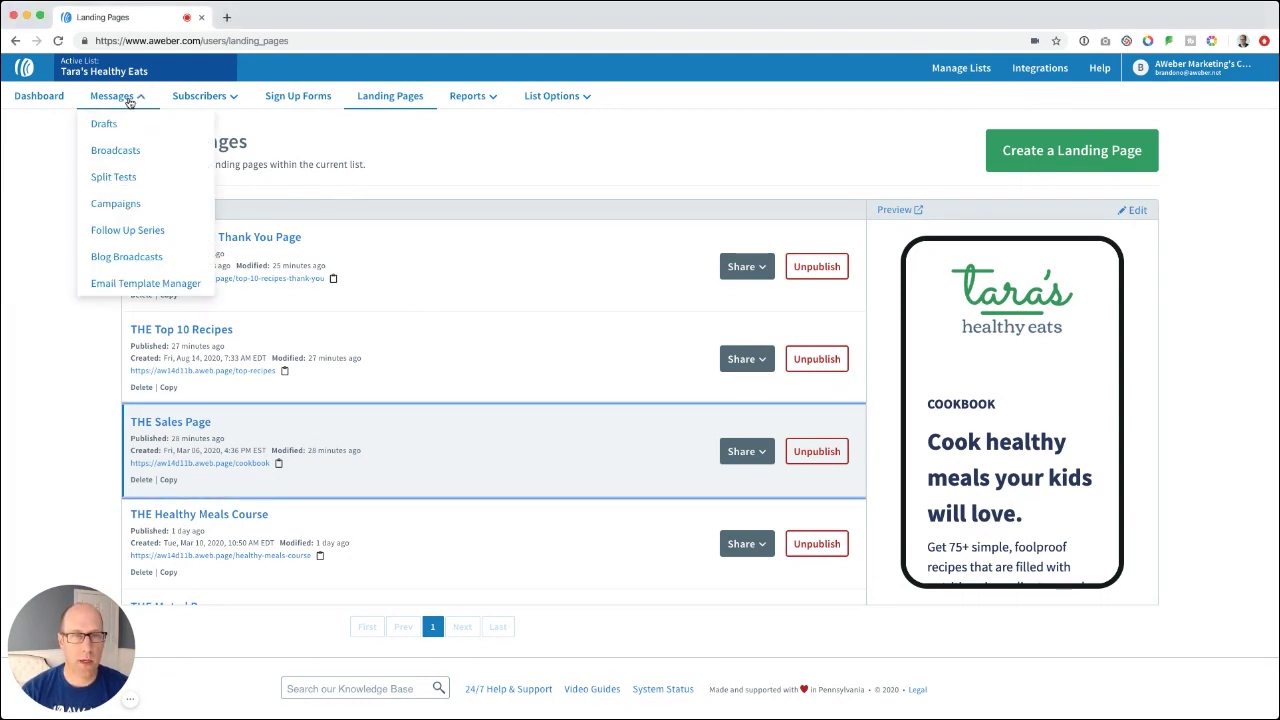
pyautogui.click(129, 206)
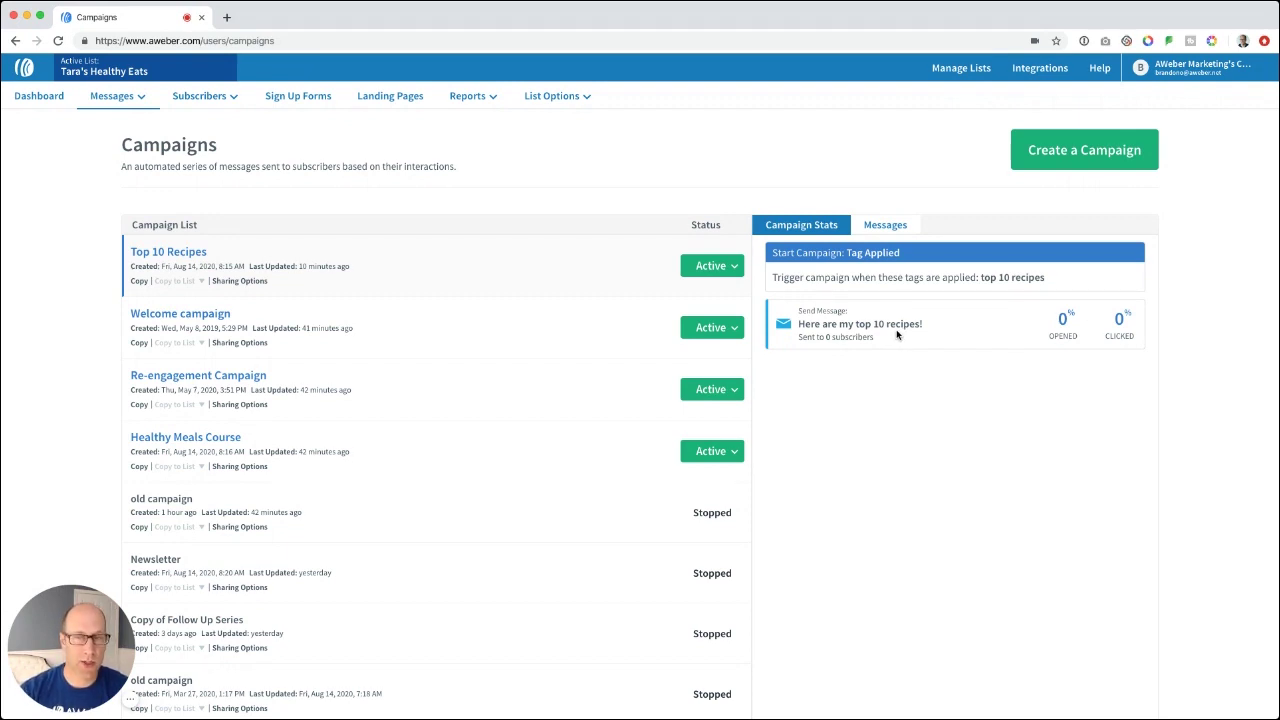
pyautogui.click(172, 252)
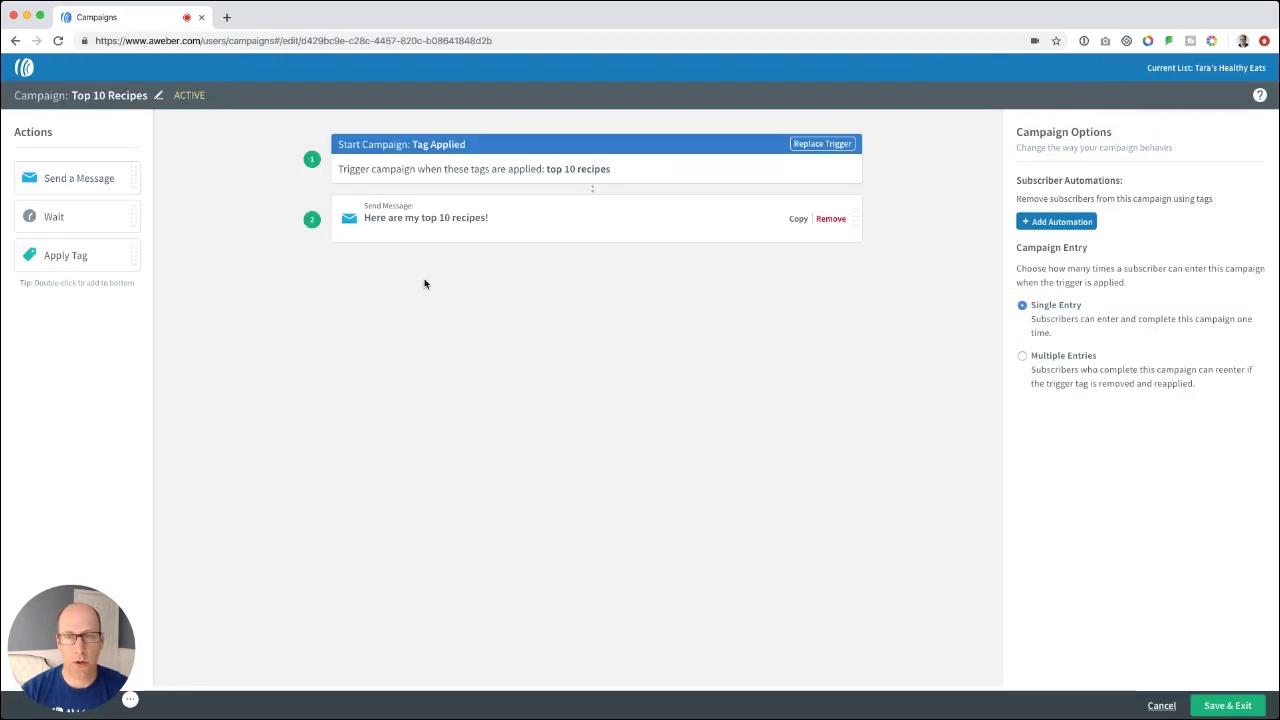
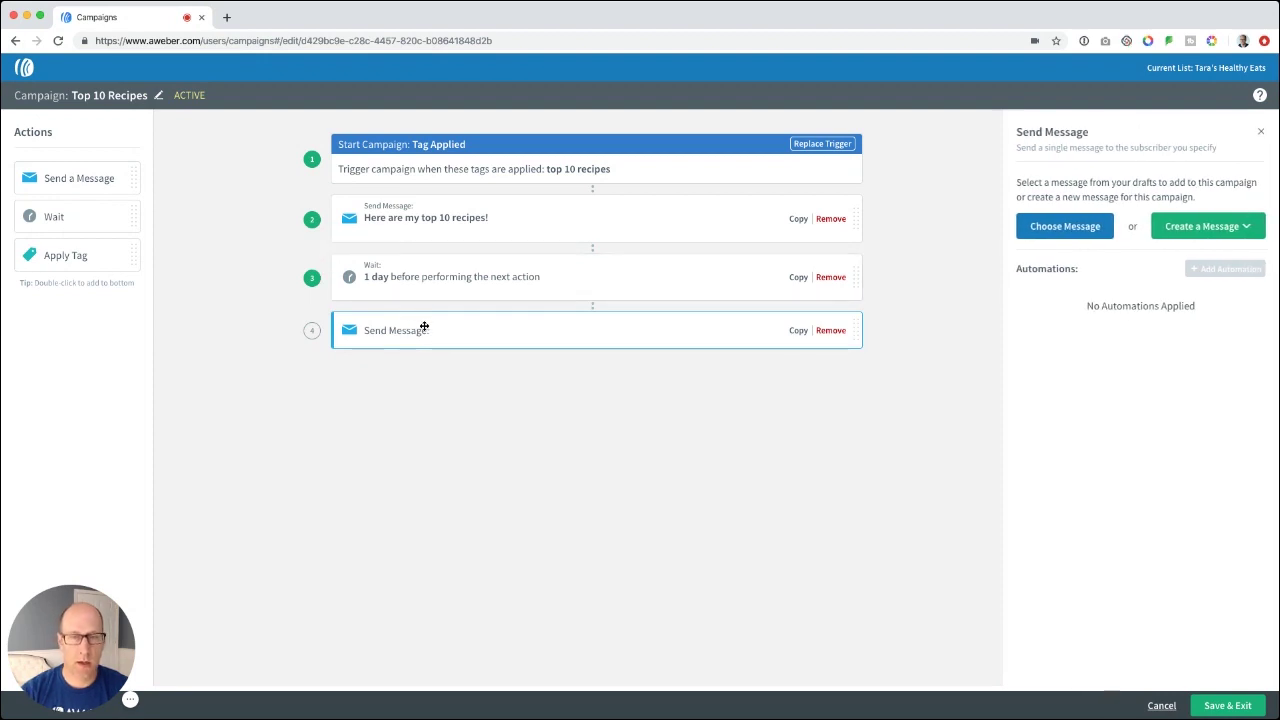
# - Assign the draft "My all-time favorite Grilled Lemon Salmon recipe" to the empty message action after the first 1-day wait
pyautogui.click(1072, 229)
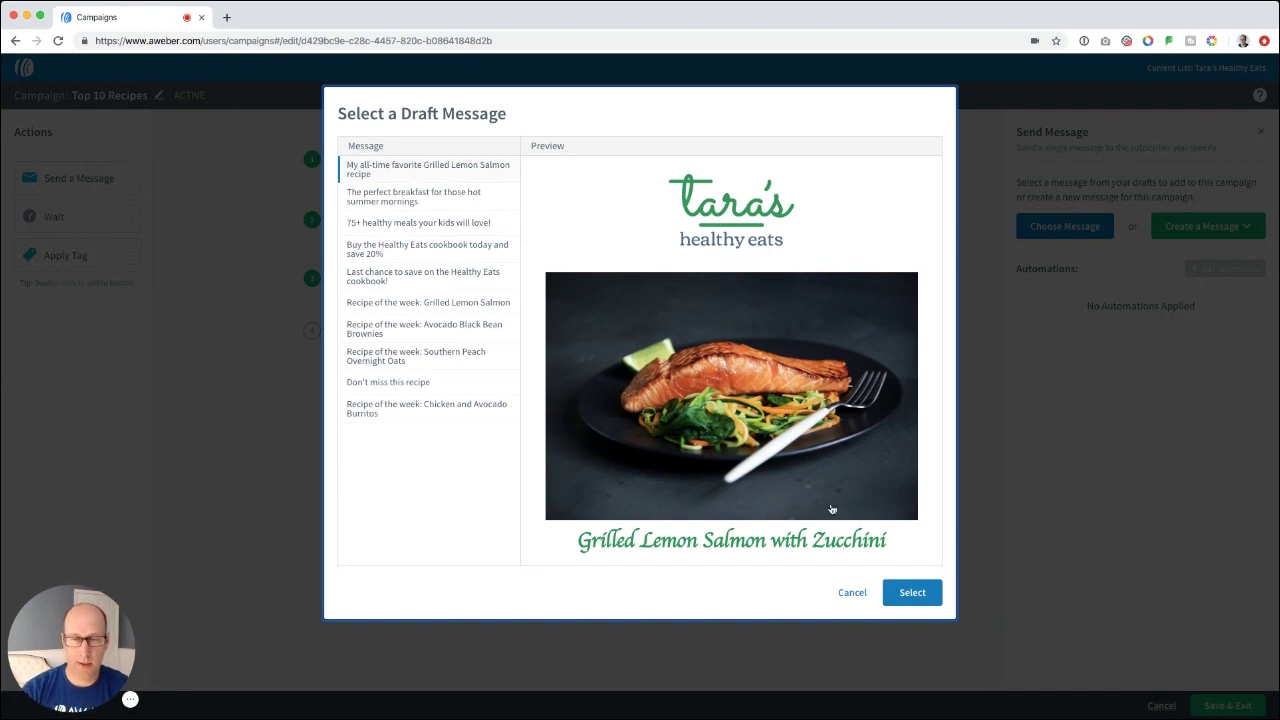
pyautogui.click(910, 594)
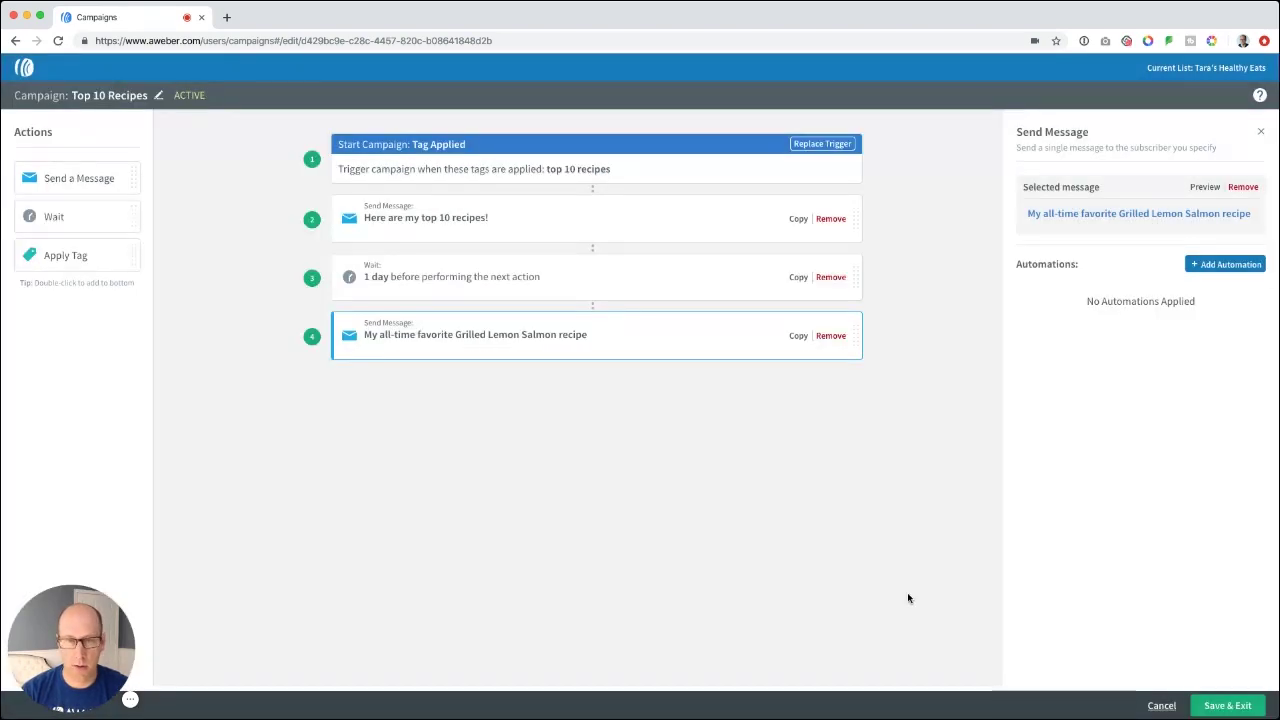
# - Append a 1-day wait and a message action using the draft "The perfect breakfast for those hot summer mornings"
pyautogui.moveTo(57, 215); pyautogui.dragTo(400, 395)
pyautogui.moveTo(68, 178); pyautogui.dragTo(406, 446)
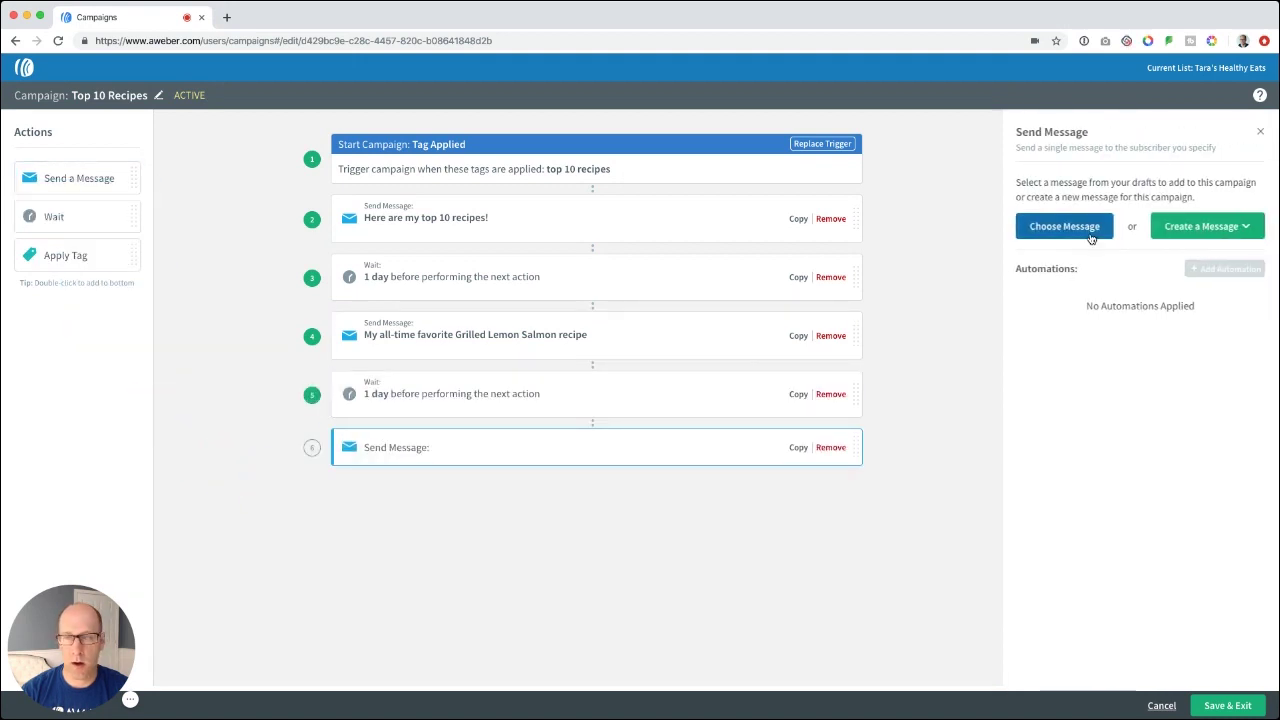
pyautogui.click(1063, 227)
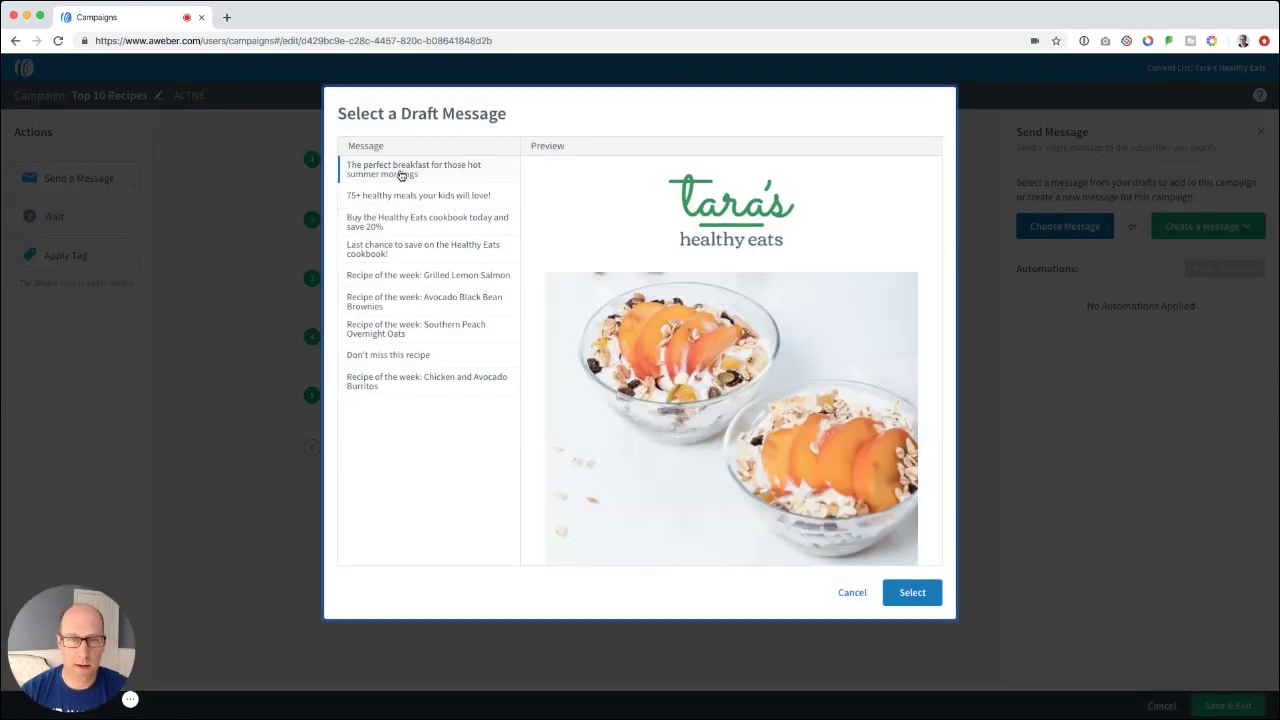
pyautogui.click(910, 596)
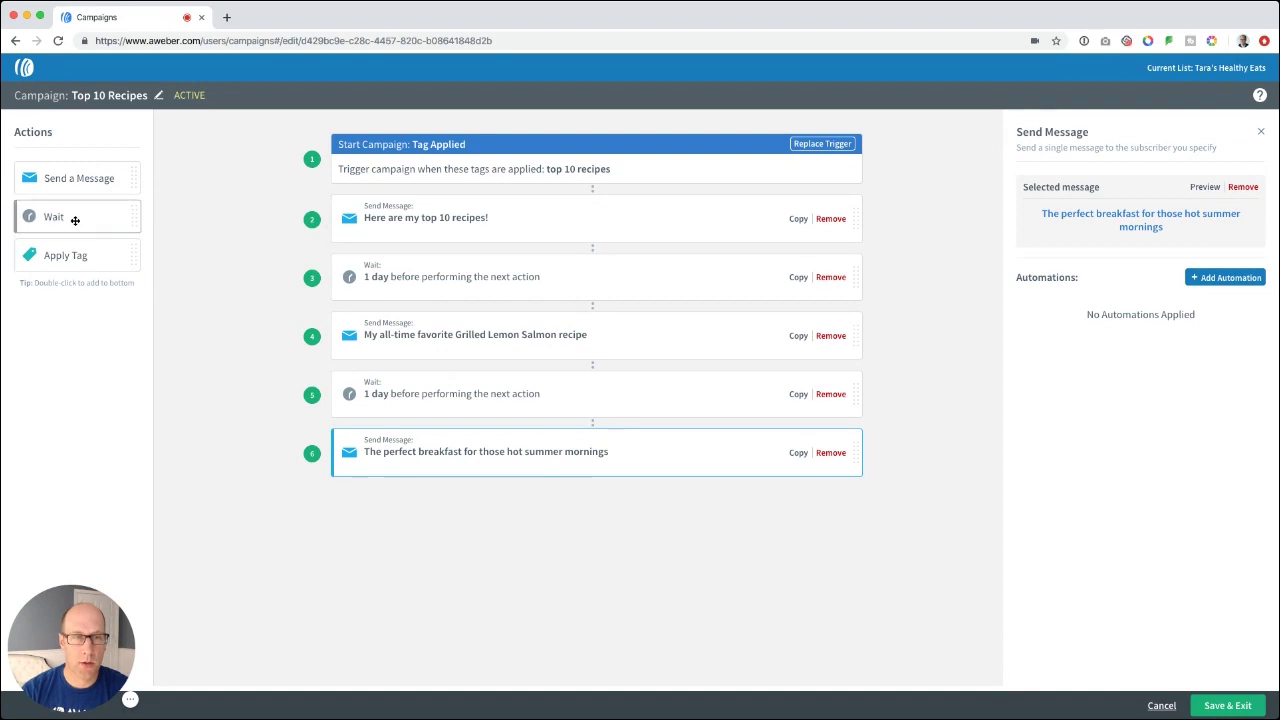
# - Append a 1-day wait and a message action using the draft "75+ healthy meals your kids will love!"
pyautogui.moveTo(74, 217); pyautogui.dragTo(419, 518)
pyautogui.moveTo(100, 178); pyautogui.dragTo(536, 574)
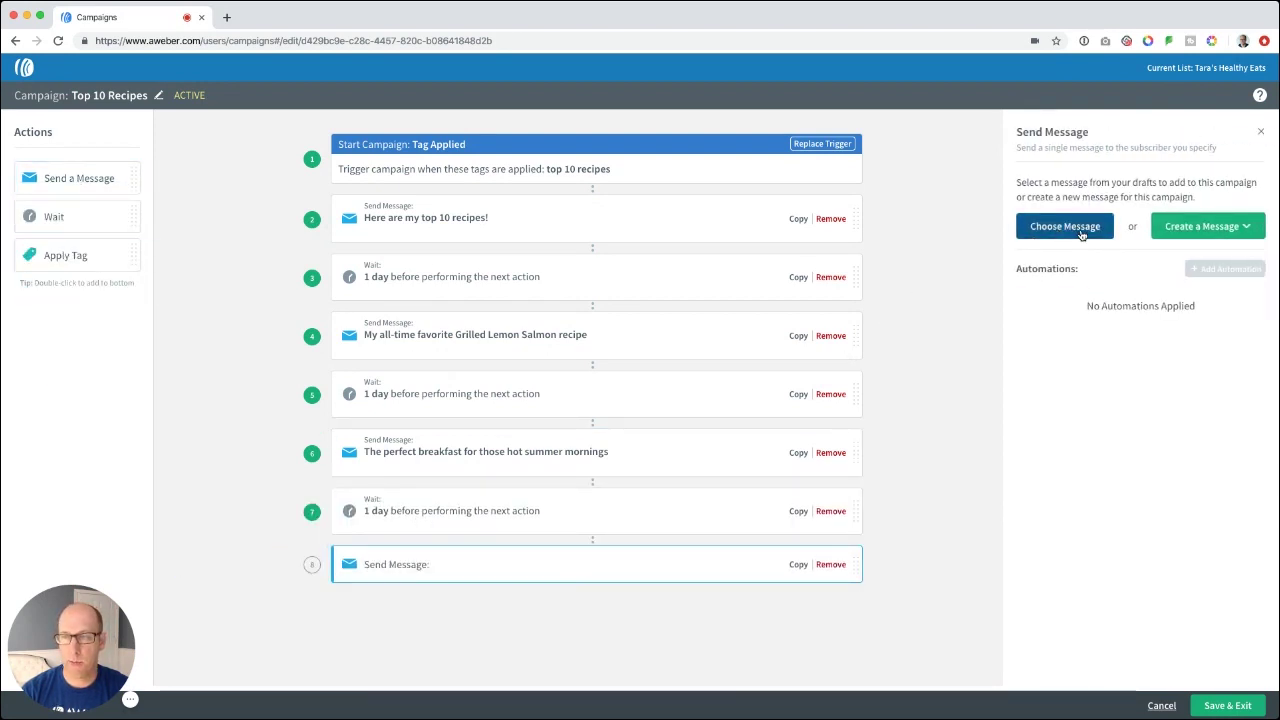
pyautogui.click(1080, 228)
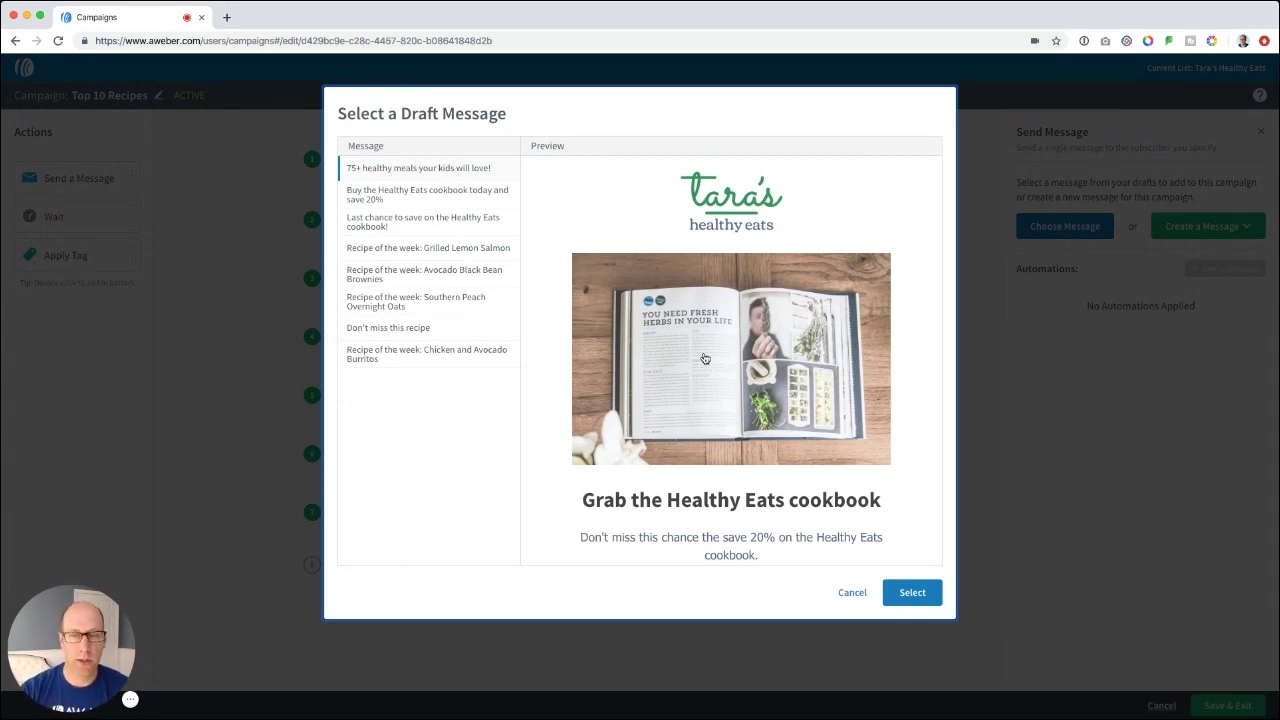
pyautogui.click(910, 592)
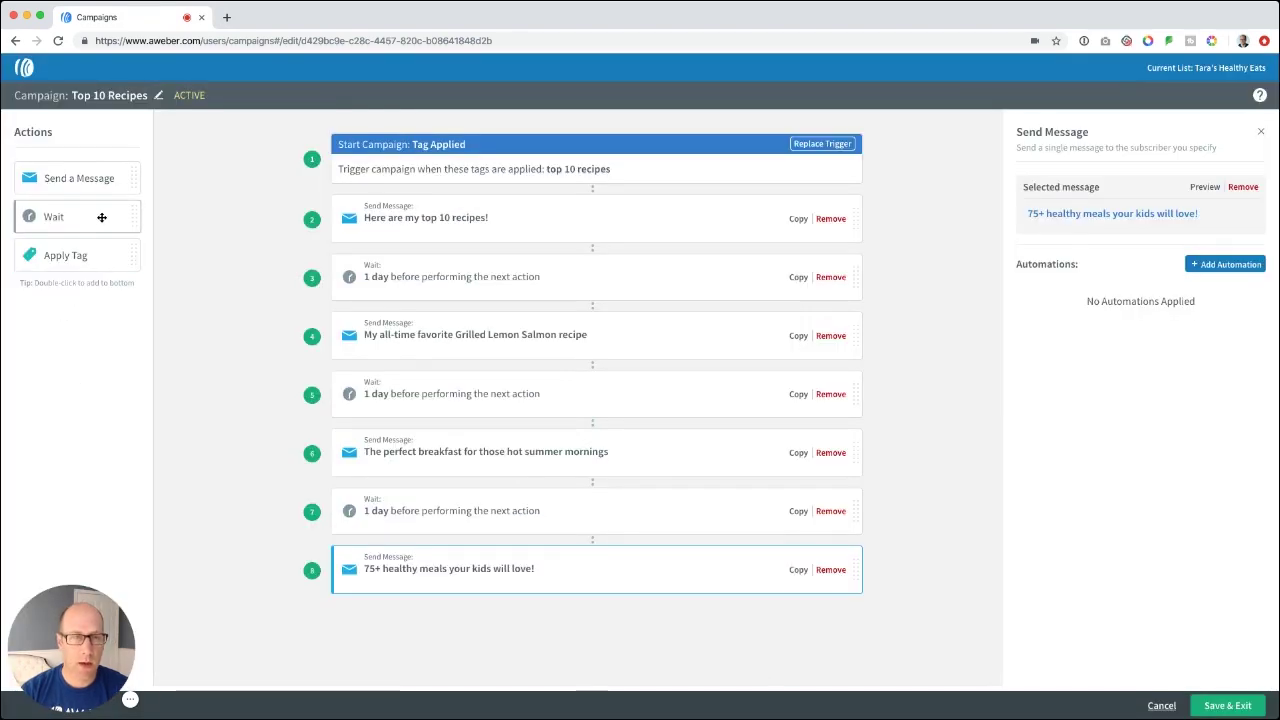
# - Append a 1-day wait and a message action using the draft "Buy the Healthy Eats cookbook today and save 20%"
pyautogui.moveTo(101, 217); pyautogui.dragTo(410, 630)
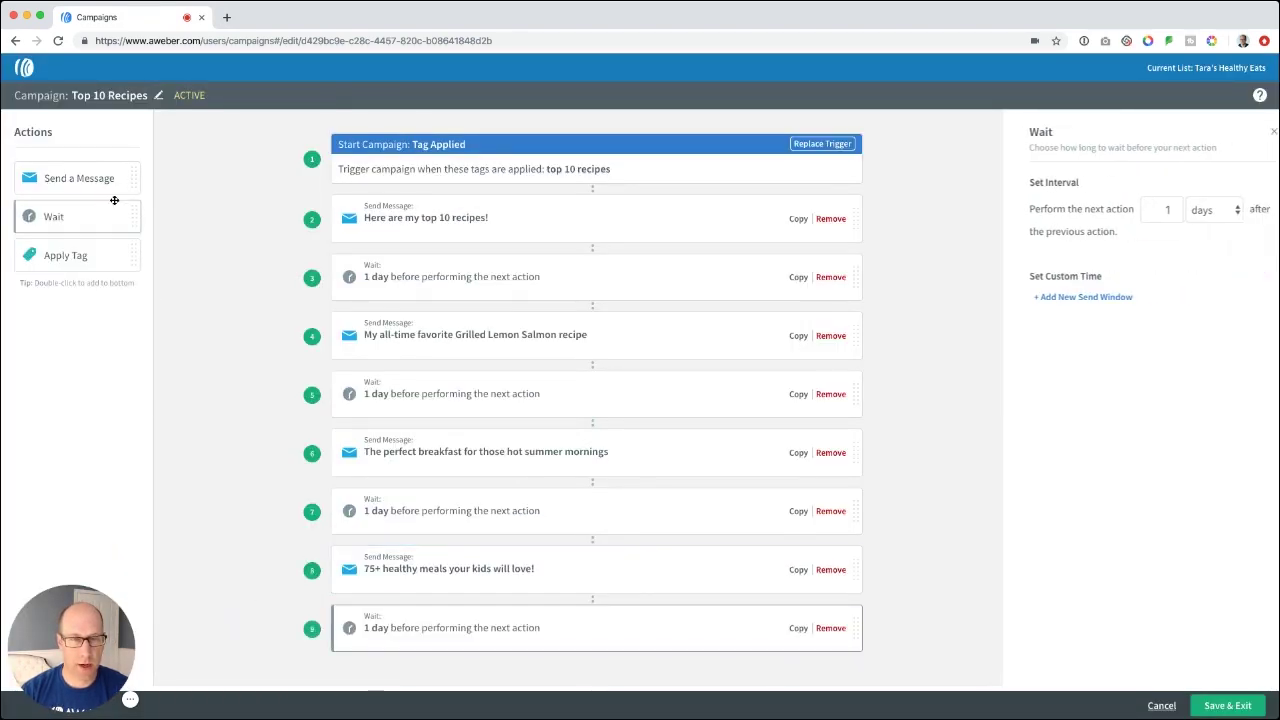
pyautogui.moveTo(112, 186); pyautogui.dragTo(420, 655)
pyautogui.click(1064, 226)
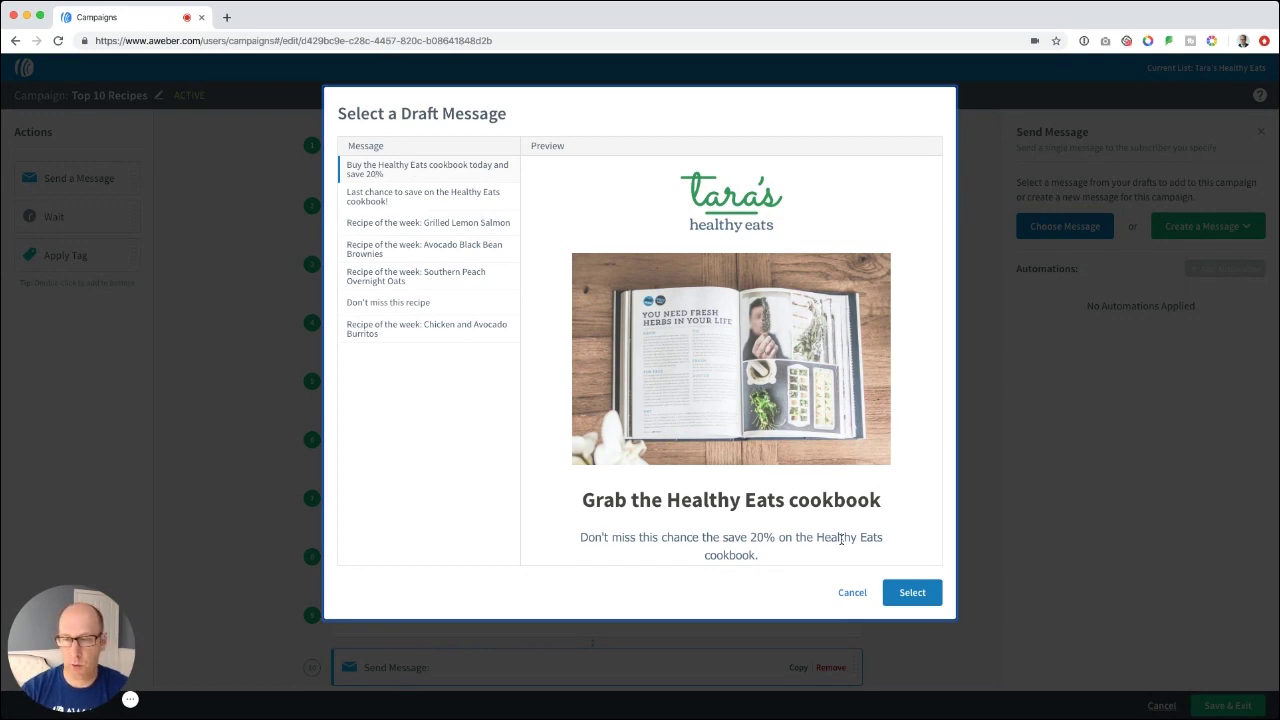
pyautogui.click(910, 592)
# - Append a 1-day wait and a message action using the draft "Last chance to save on the Healthy Eats cookbook!"
pyautogui.scroll(-1, 189, 414)
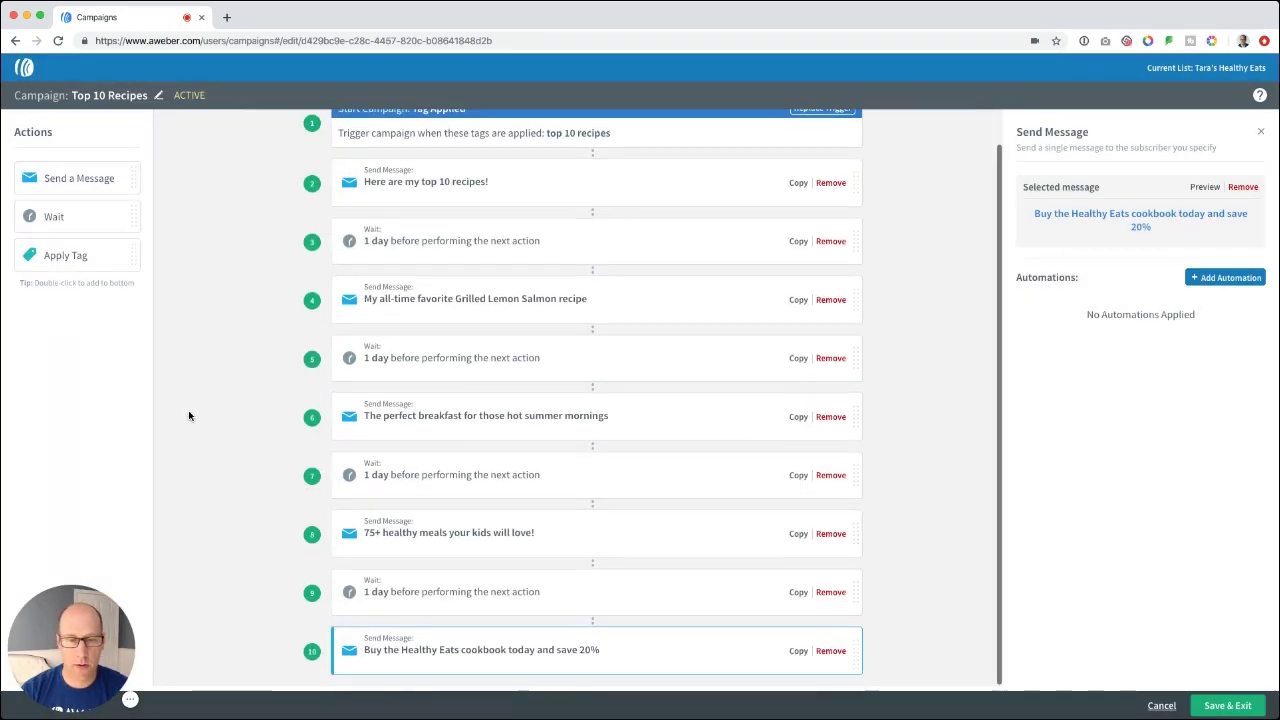
pyautogui.doubleClick(82, 217)
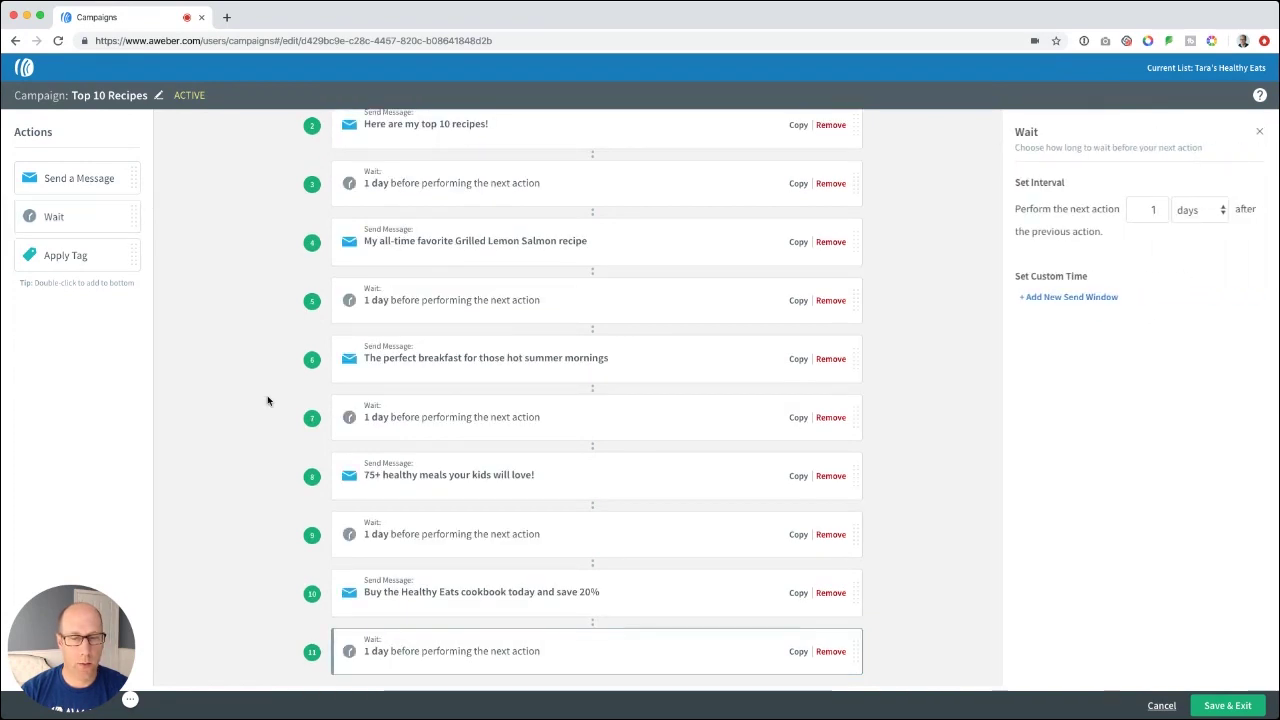
pyautogui.doubleClick(70, 178)
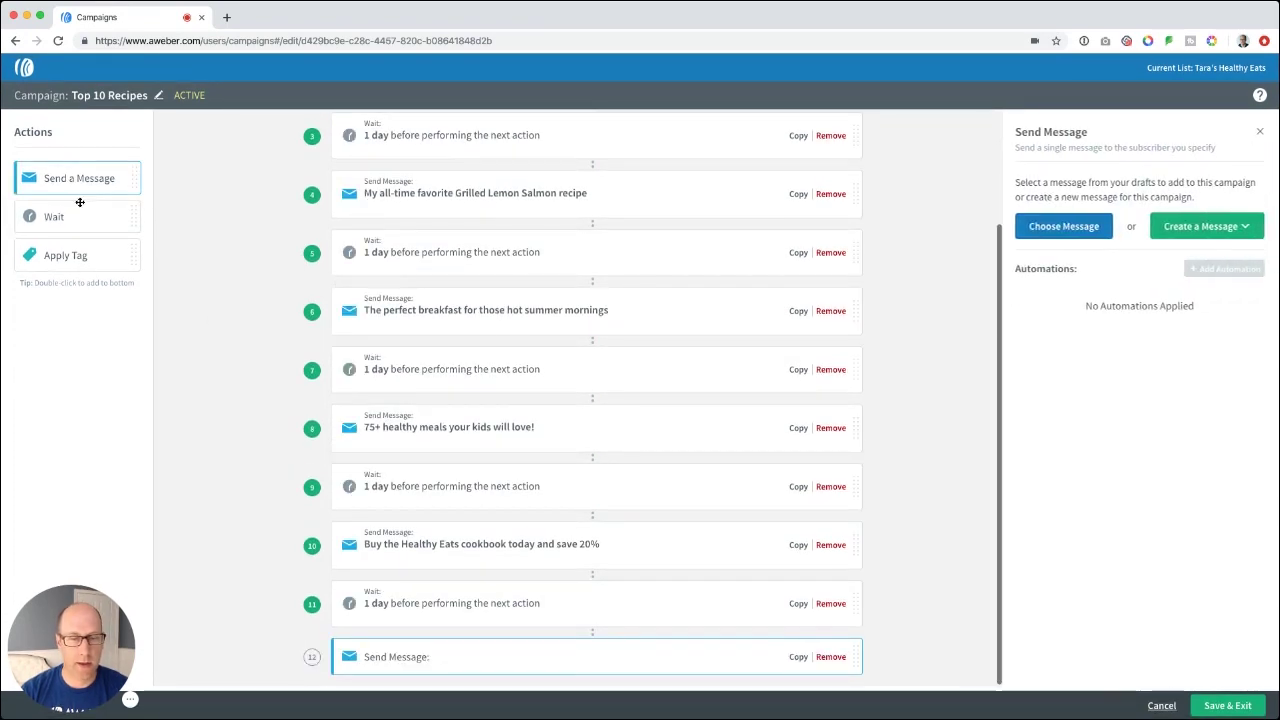
pyautogui.click(1065, 225)
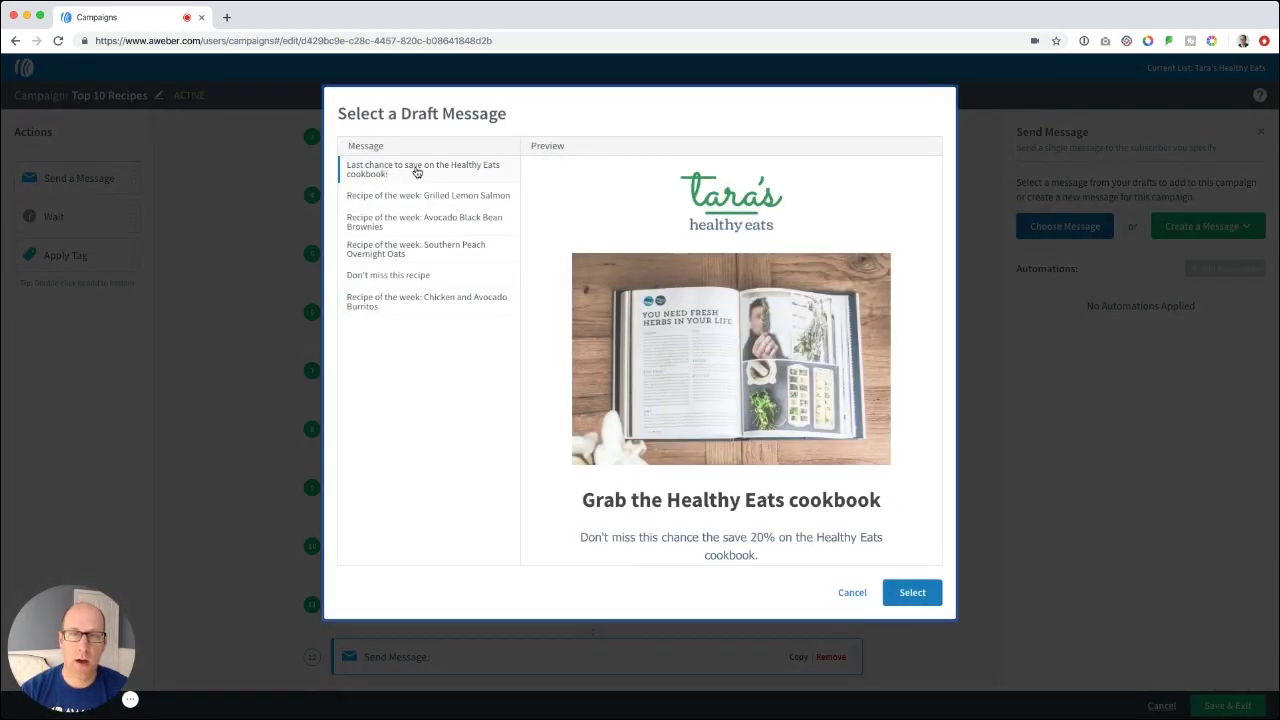
pyautogui.click(908, 595)
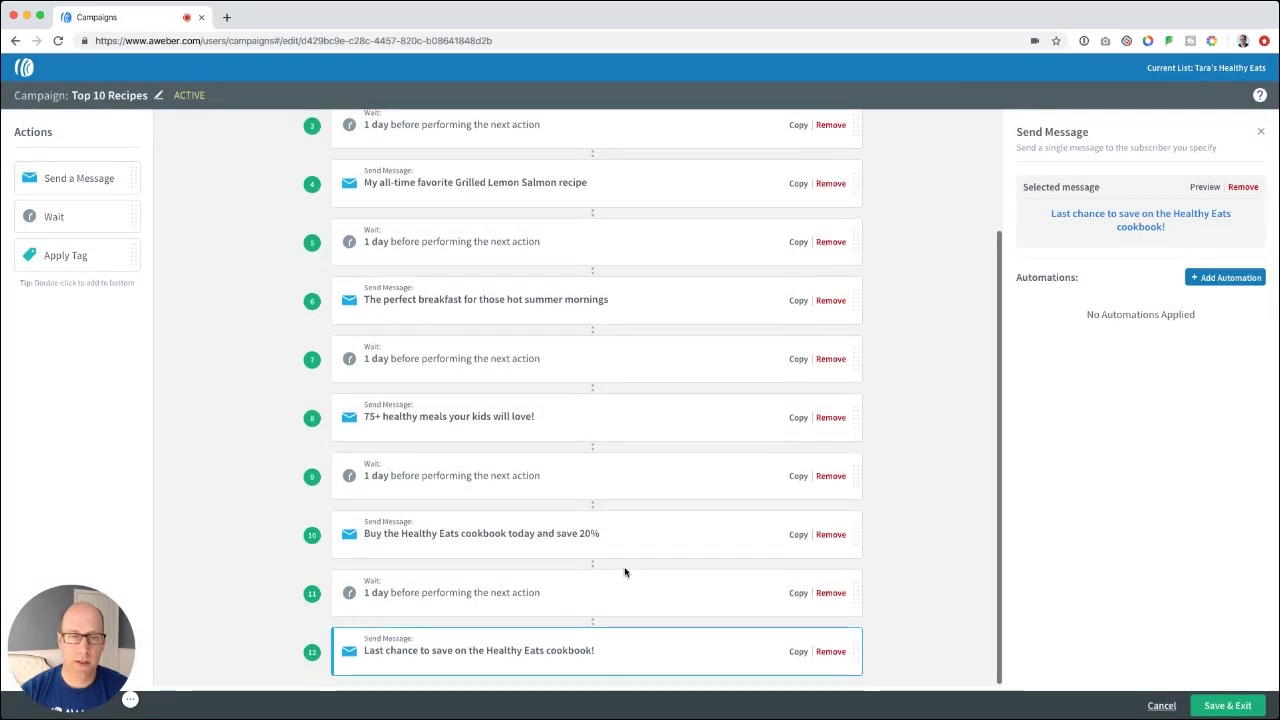
pyautogui.scroll(3, 623, 569)
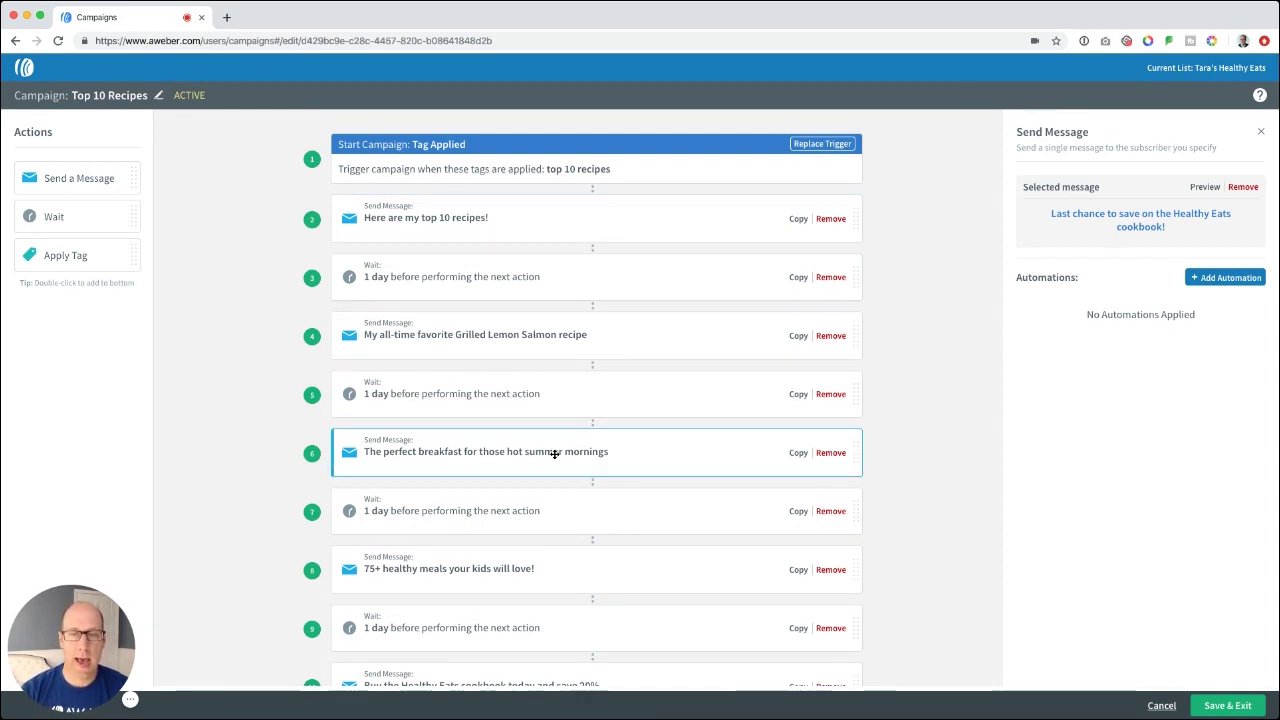
pyautogui.scroll(-3, 553, 455)
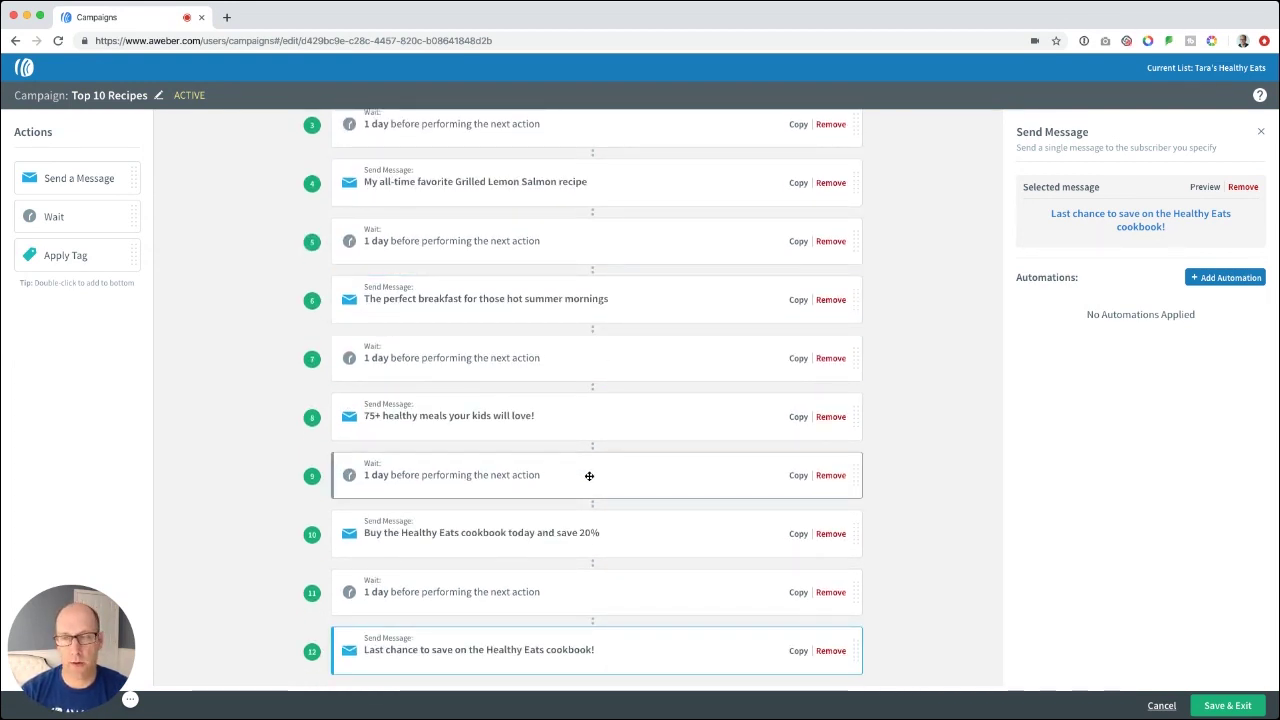
pyautogui.scroll(3, 891, 449)
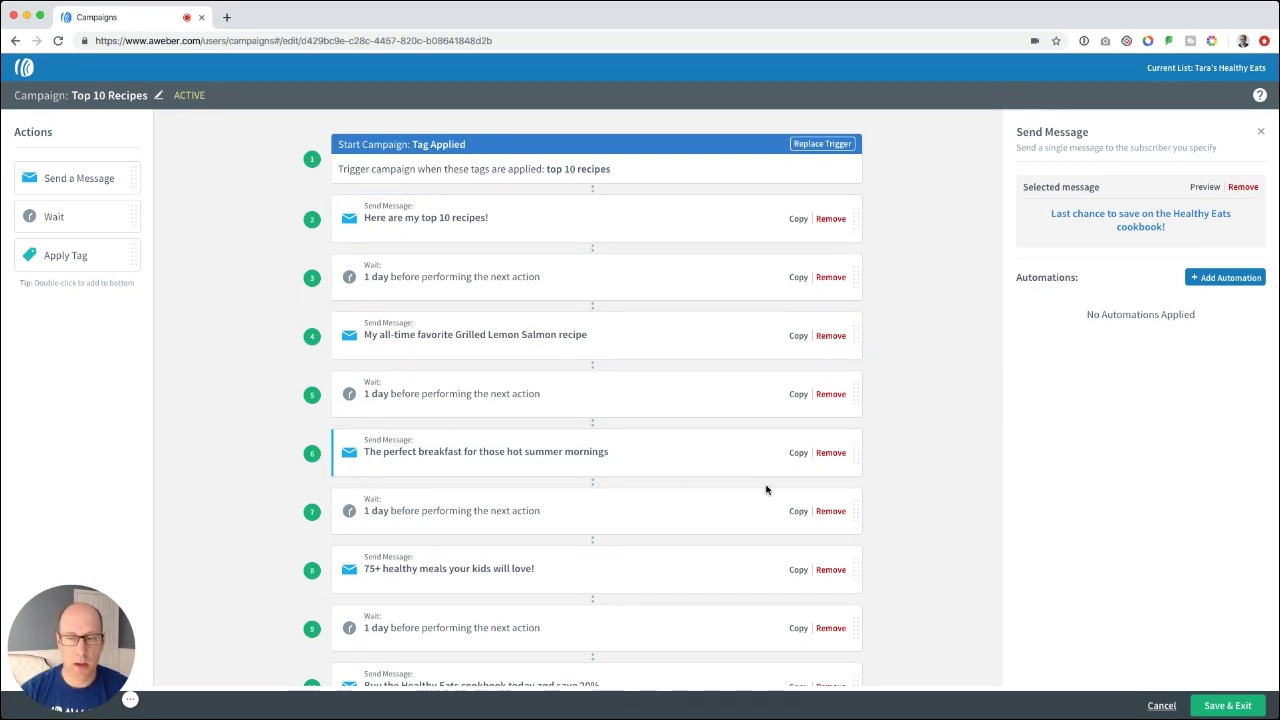
pyautogui.scroll(-3, 887, 529)
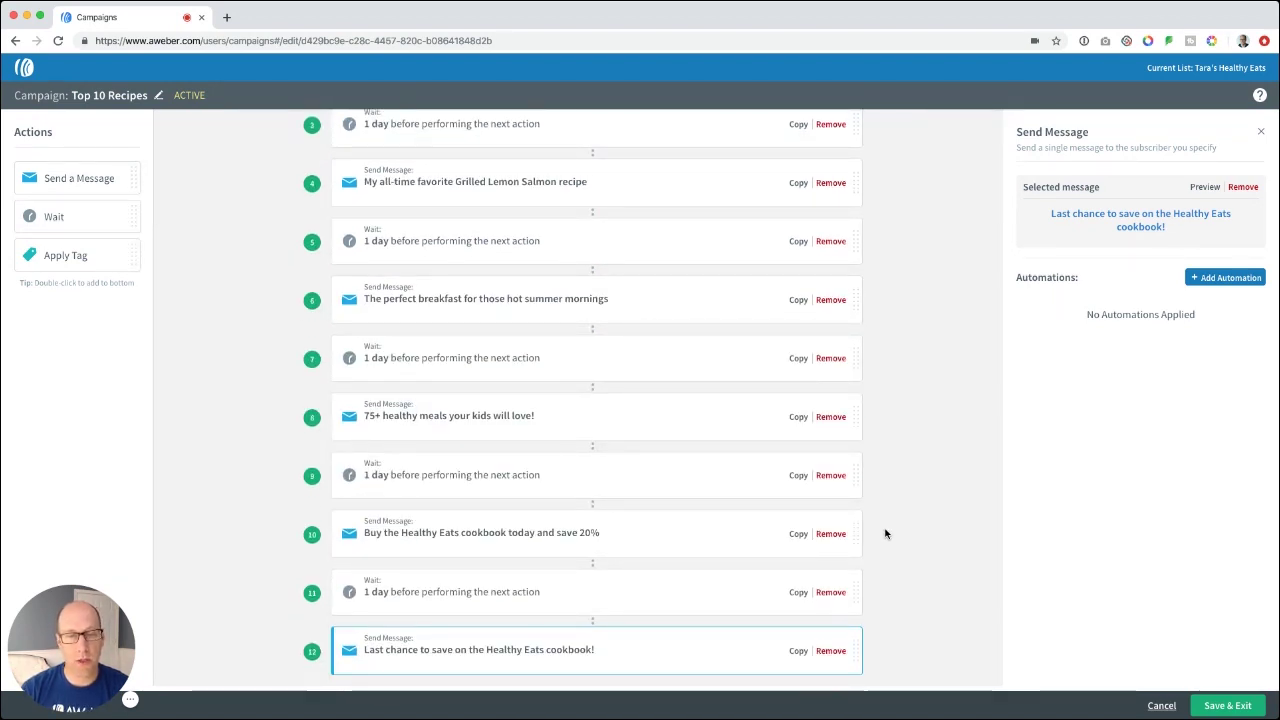
pyautogui.scroll(3, 885, 534)
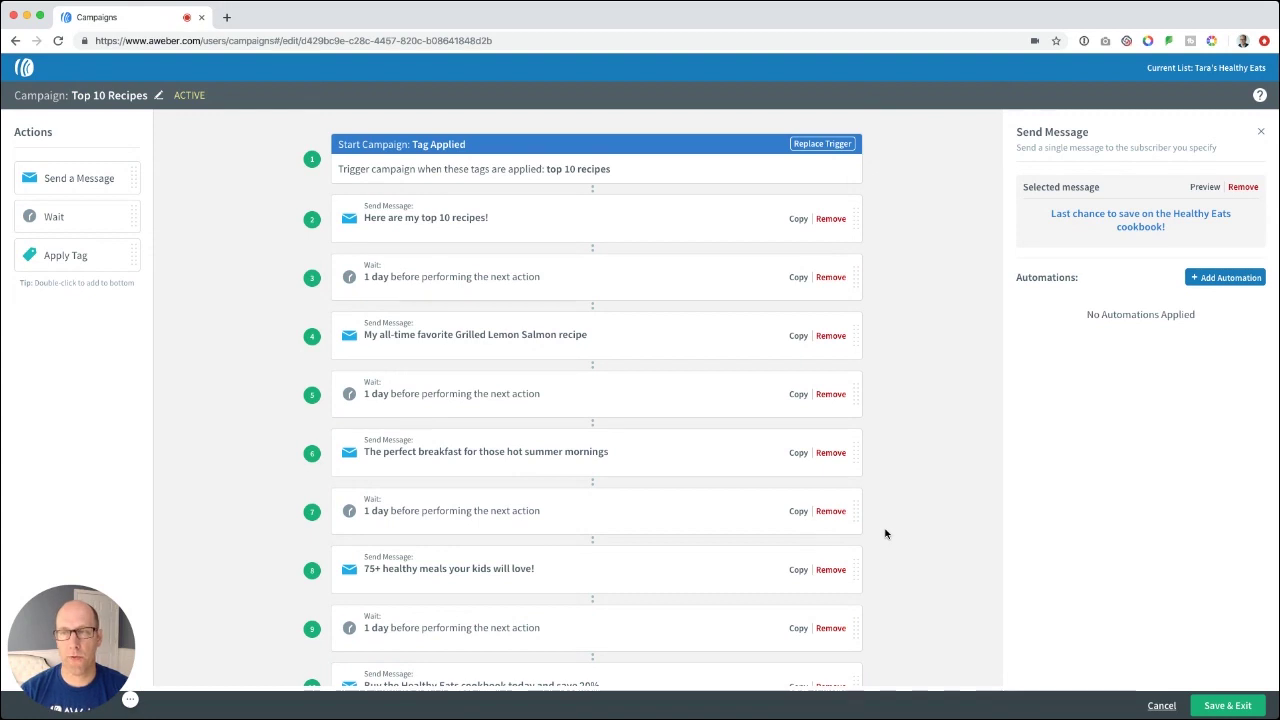
# - Add a subscriber automation in the campaign options that removes subscribers from the campaign when the tag "cookbook" is applied
pyautogui.click(1262, 134)
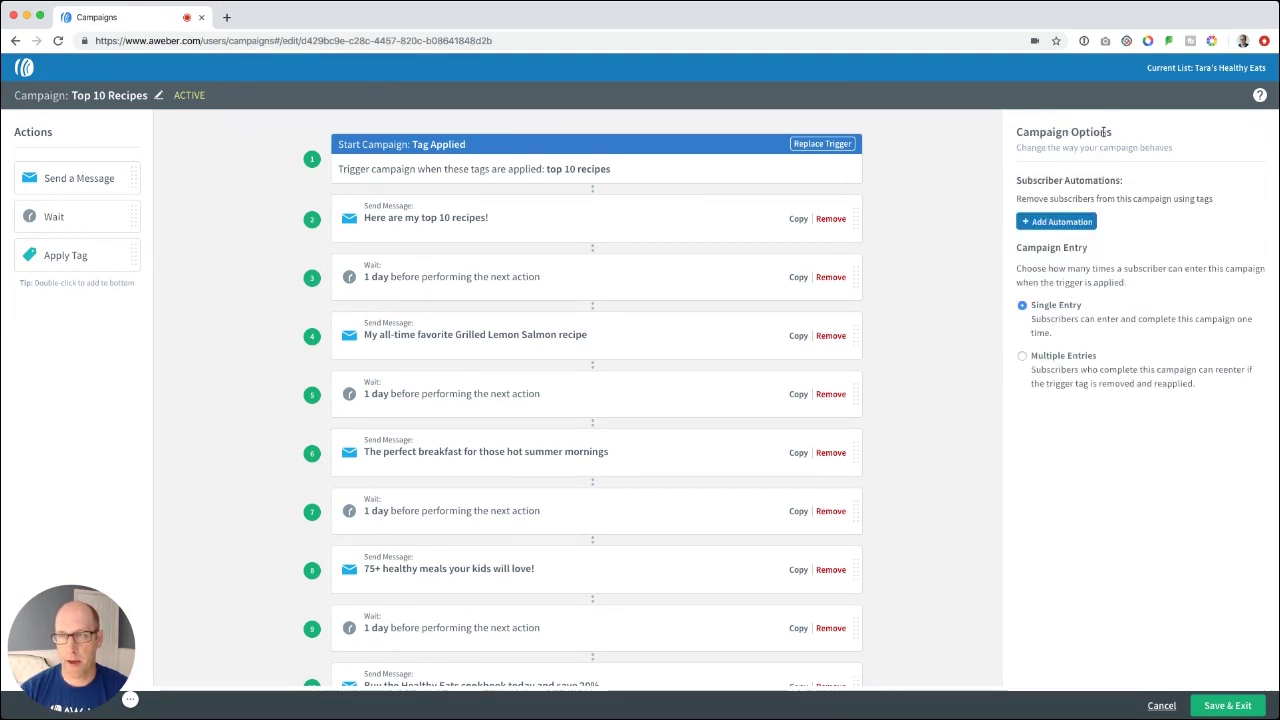
pyautogui.click(1056, 222)
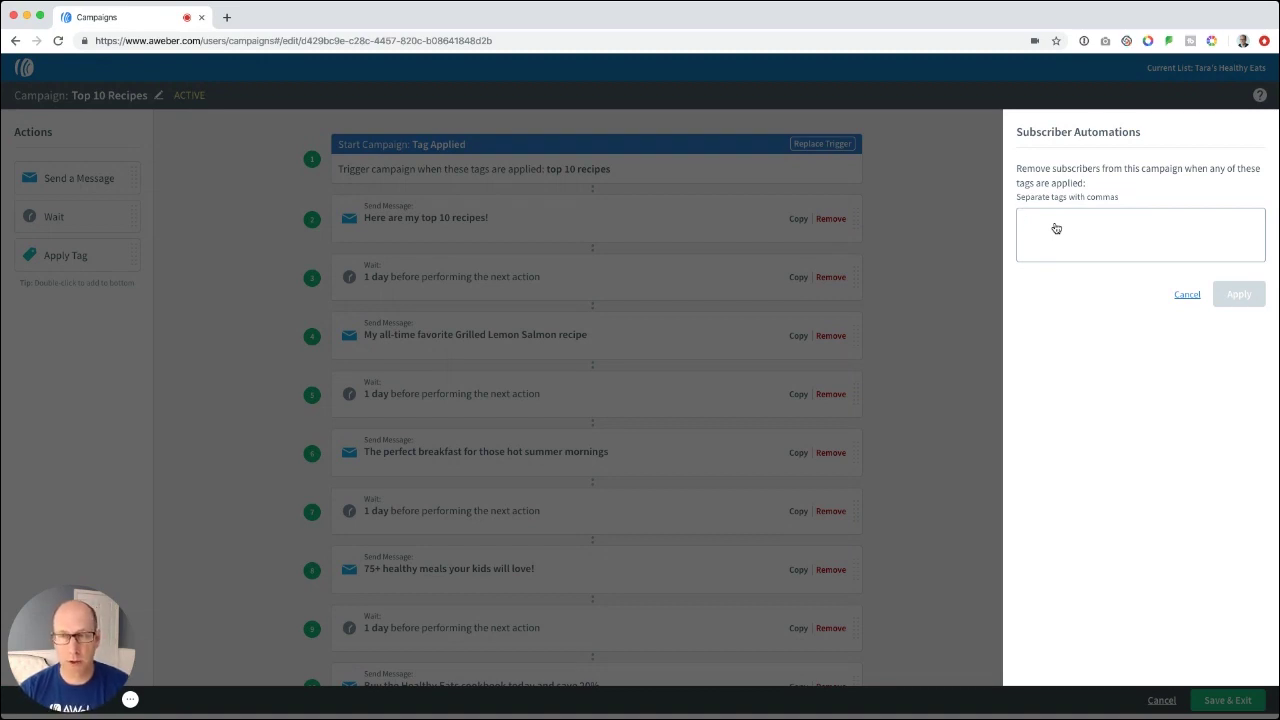
pyautogui.write('cookbook')
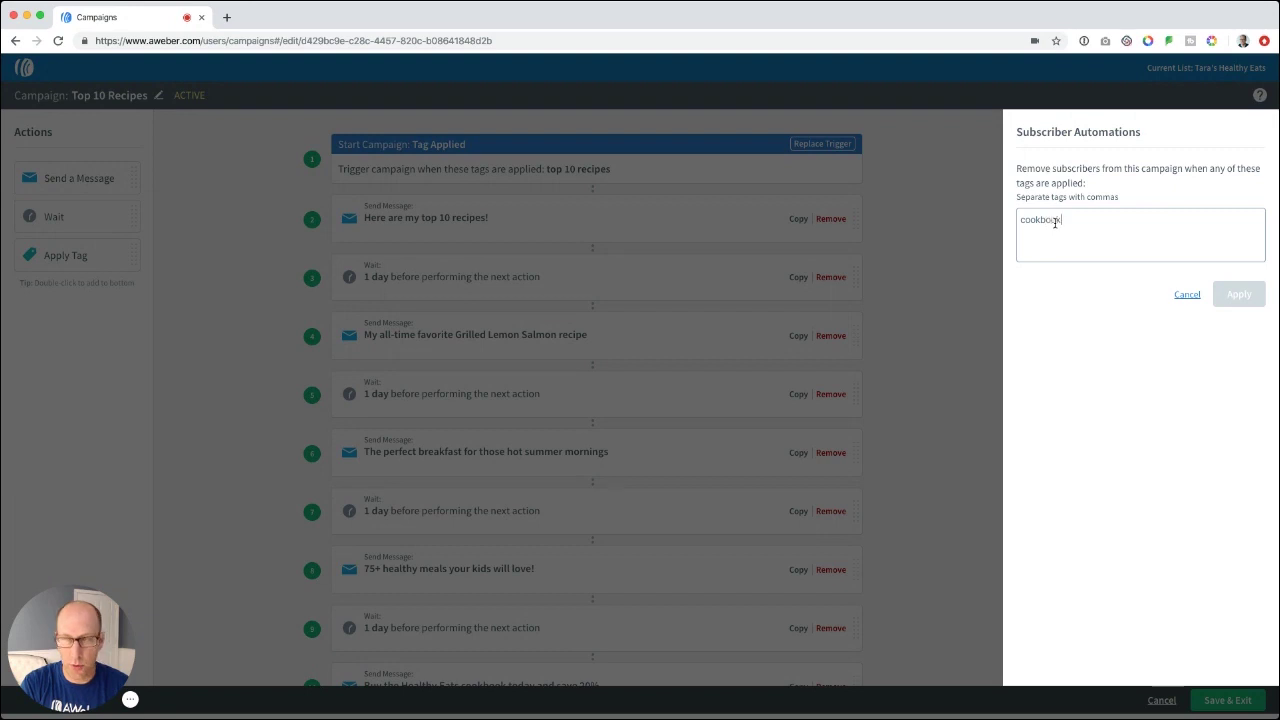
pyautogui.press('Tab')
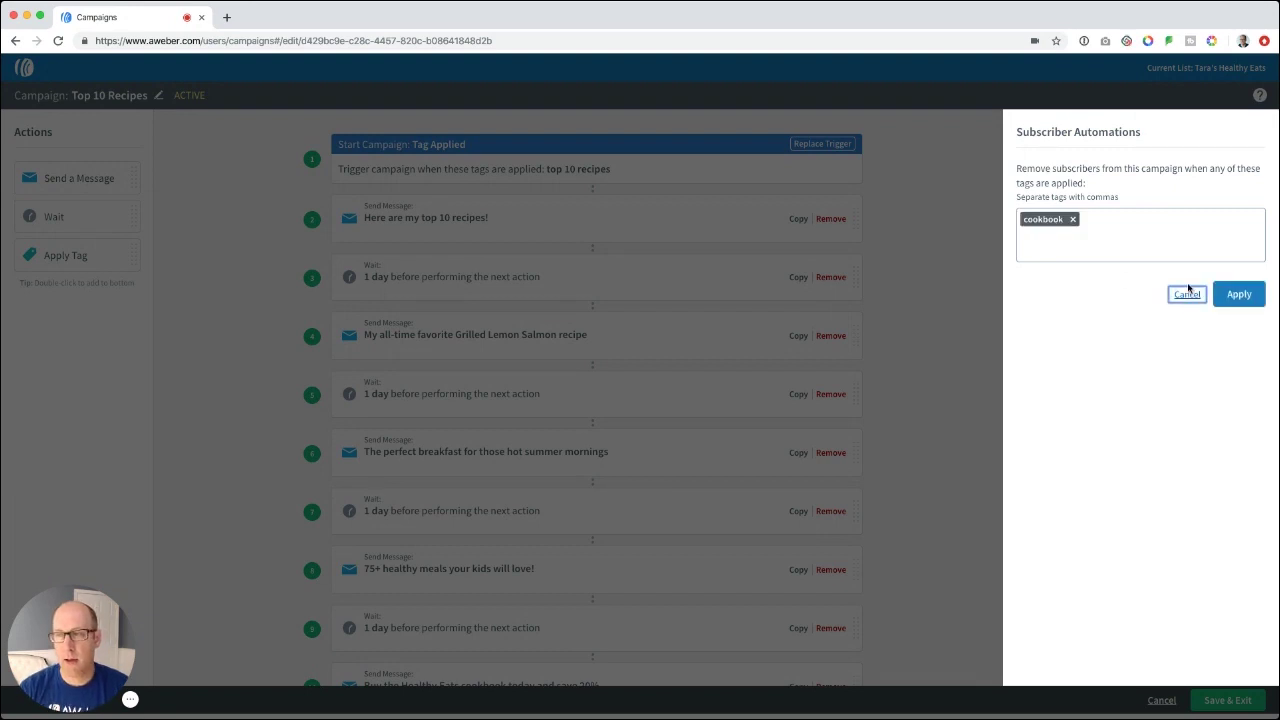
pyautogui.click(1237, 293)
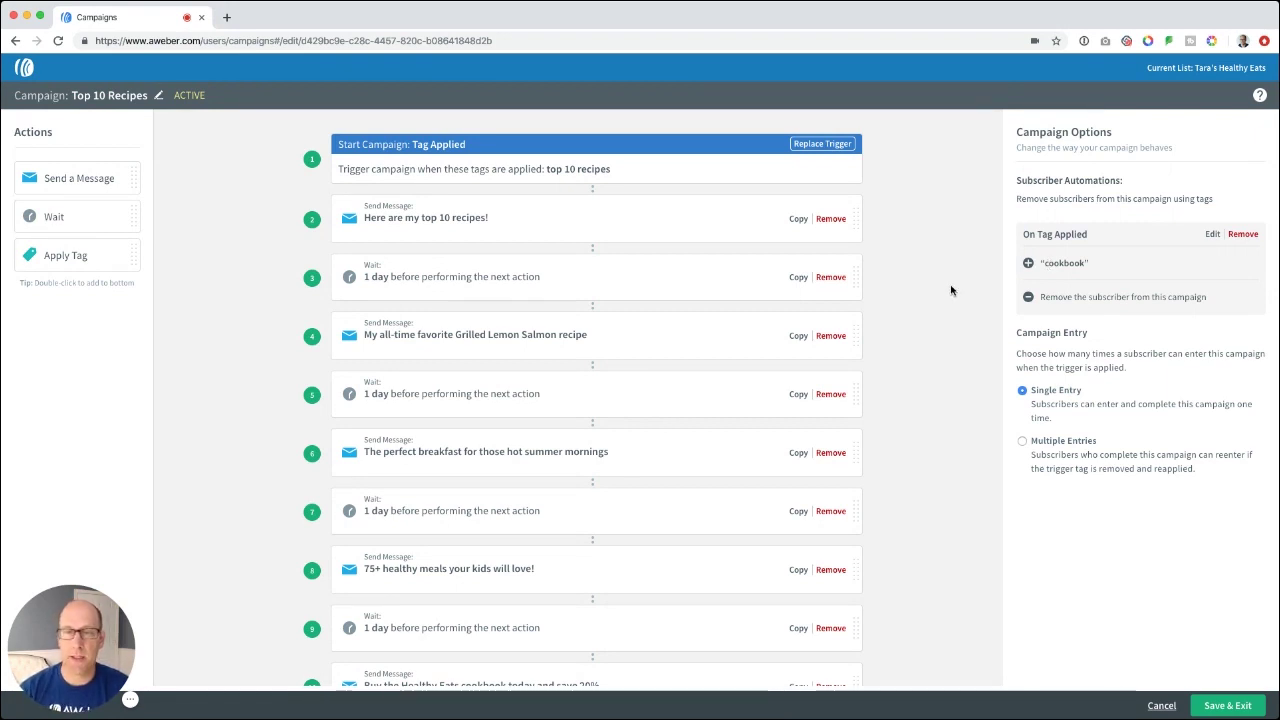
# - Save the campaign, exit the editor and look through its message sequence in the campaign stats
pyautogui.scroll(-3, 917, 306)
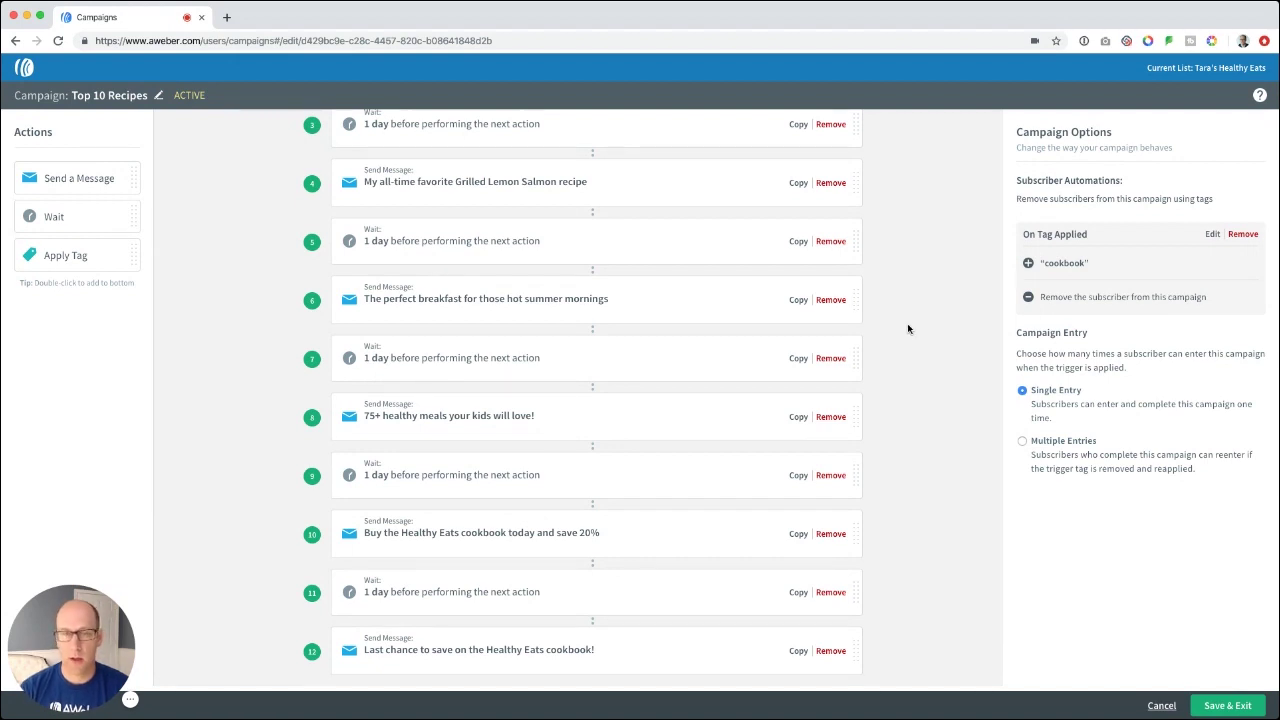
pyautogui.click(1216, 706)
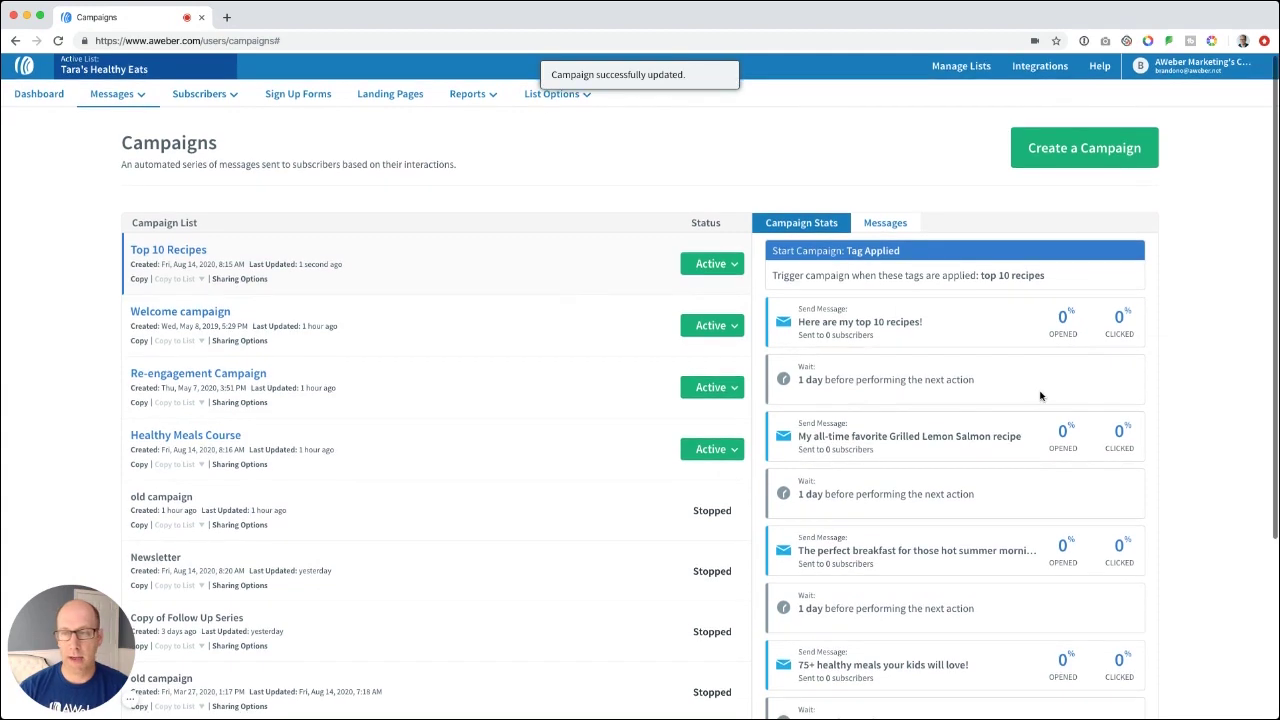
pyautogui.scroll(-2, 1040, 395)
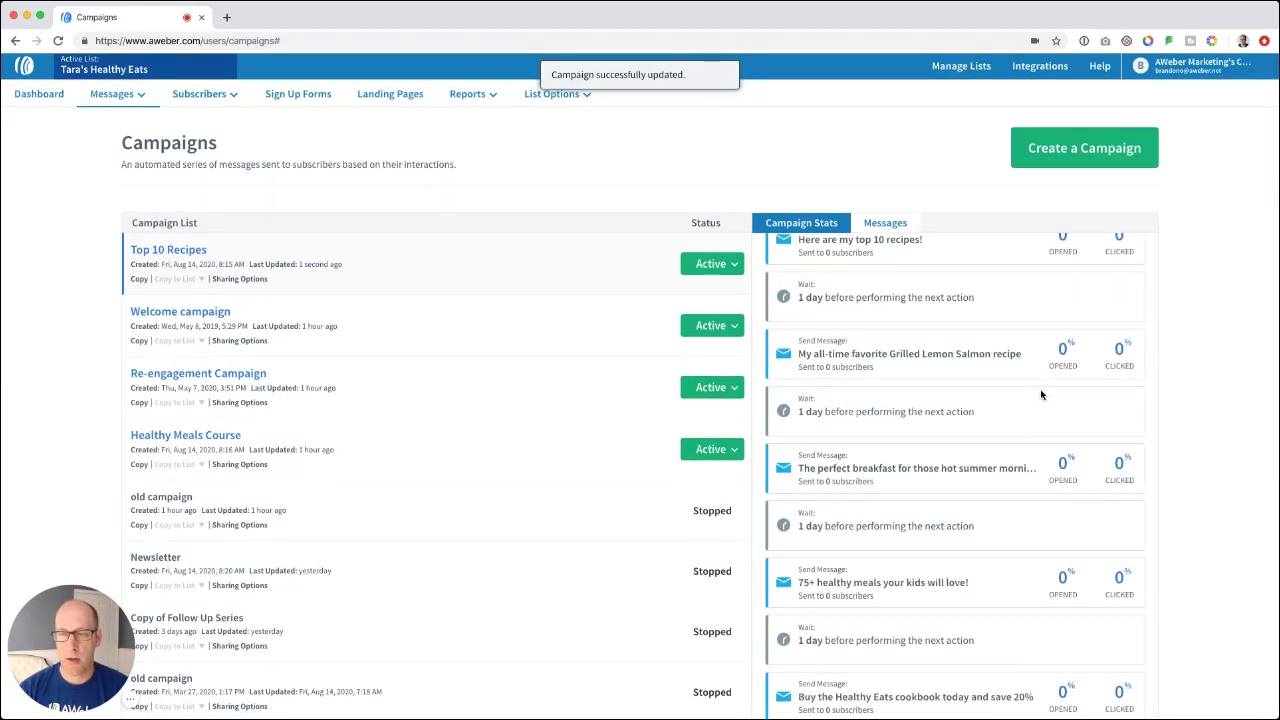